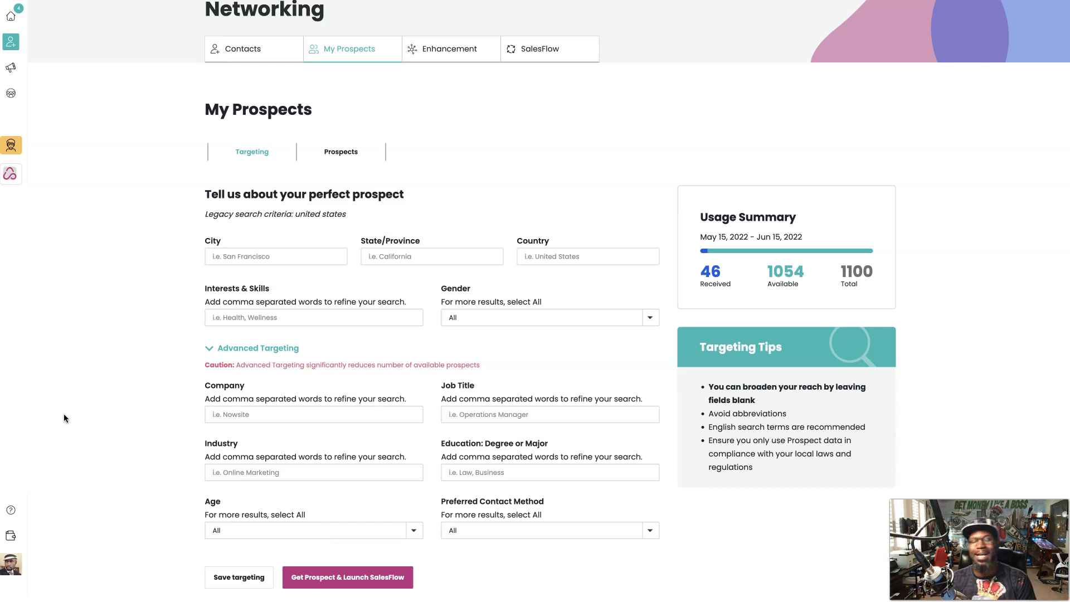
- Set the Education: Degree or Major target to Computer Programming and save the targeting
{"action": "left_click", "coordinate": [487, 472]}
{"action": "type", "text": "co"}
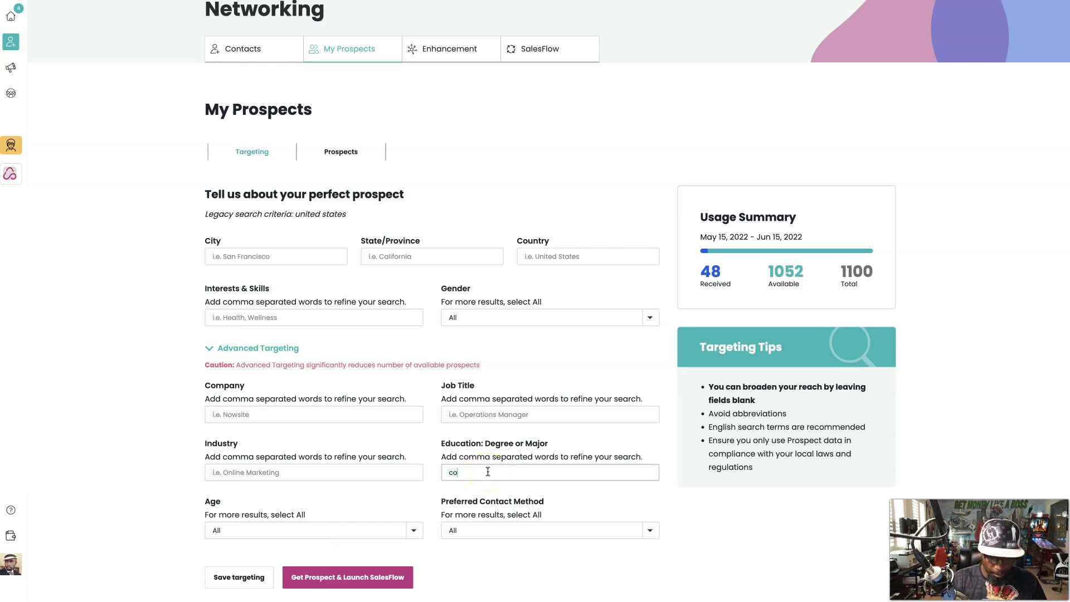
{"action": "type", "text": "mputer"}
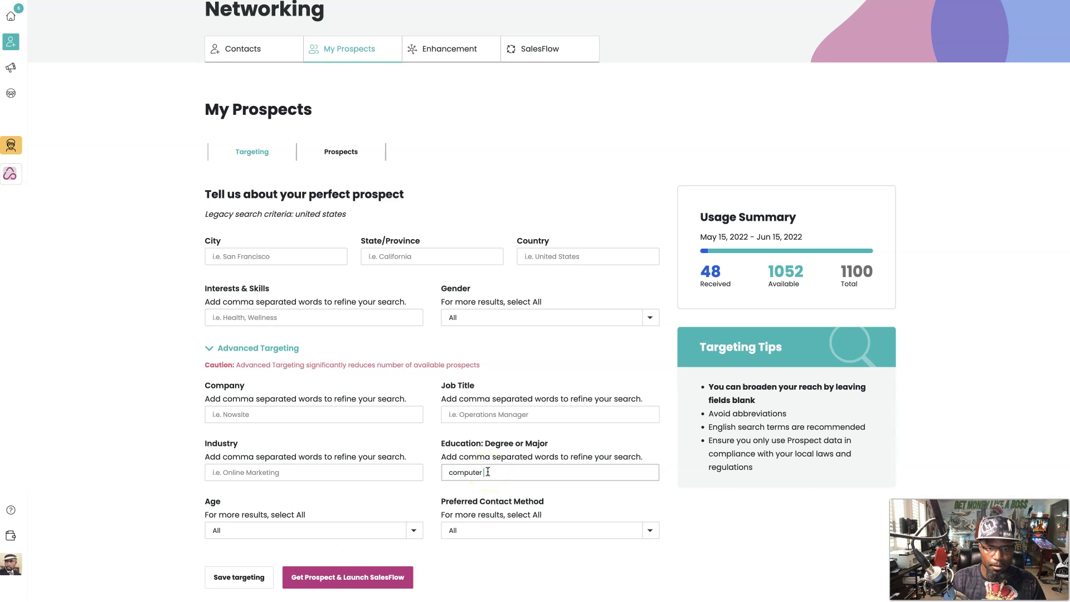
{"action": "type", "text": " progr"}
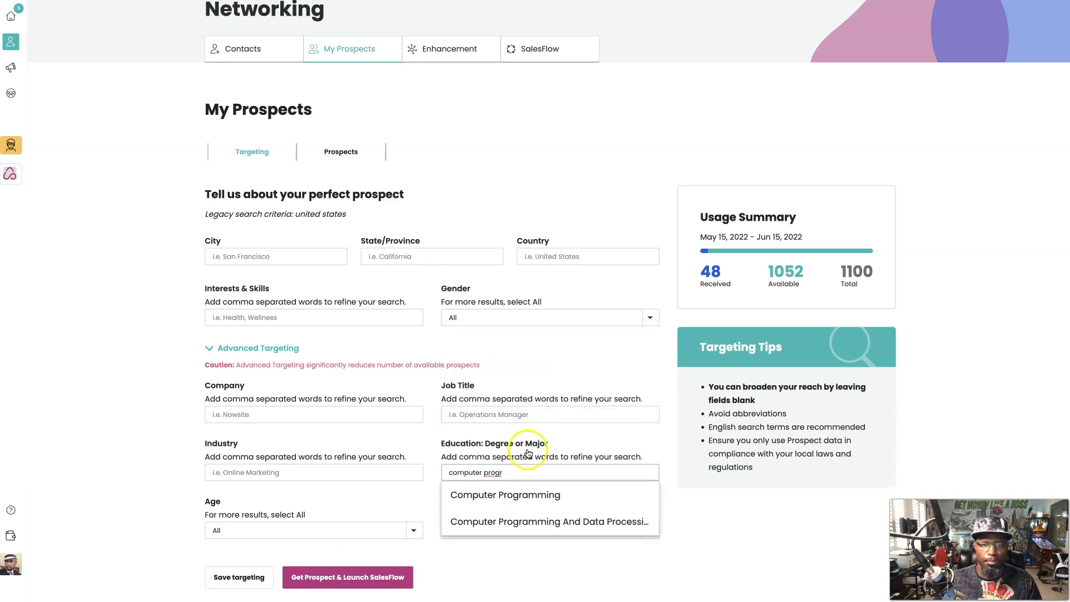
{"action": "left_click", "coordinate": [529, 496]}
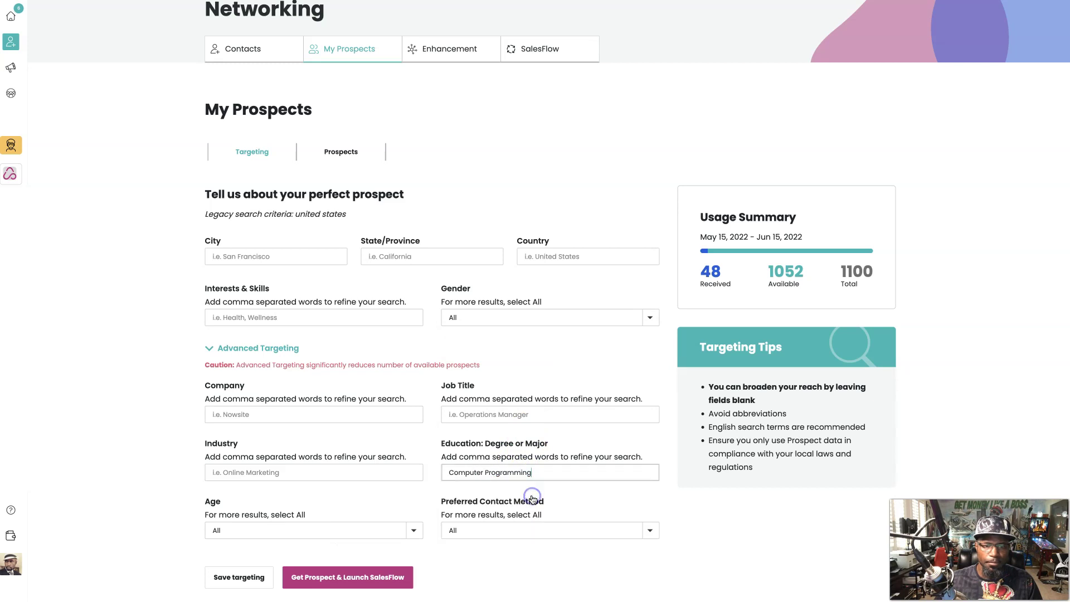
{"action": "left_click", "coordinate": [238, 576]}
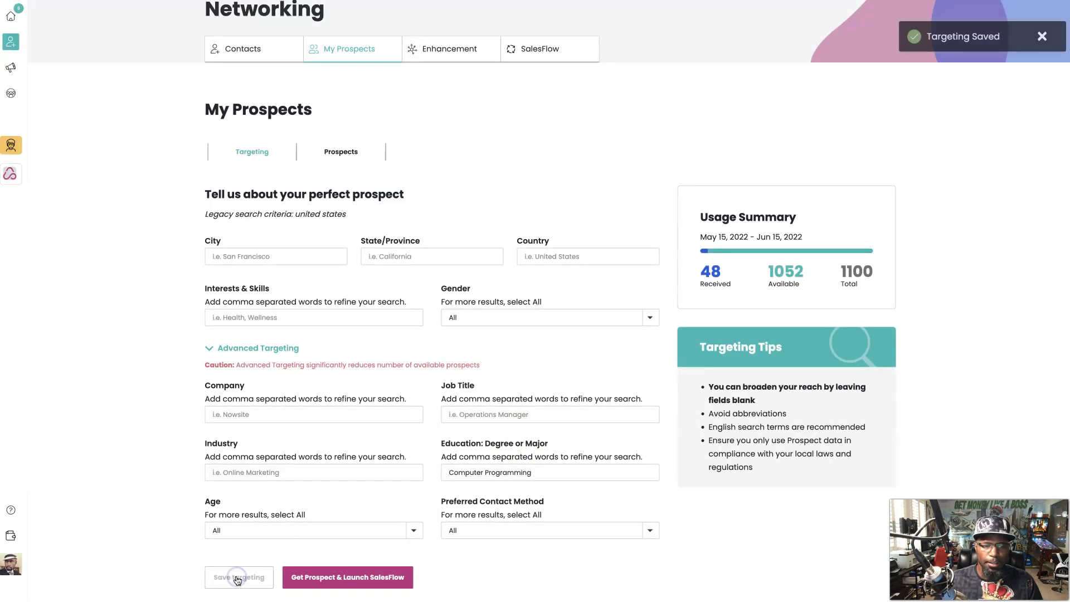
- Get a new prospect matching the targeting and launch SalesFlow for them
{"action": "left_click", "coordinate": [365, 578]}
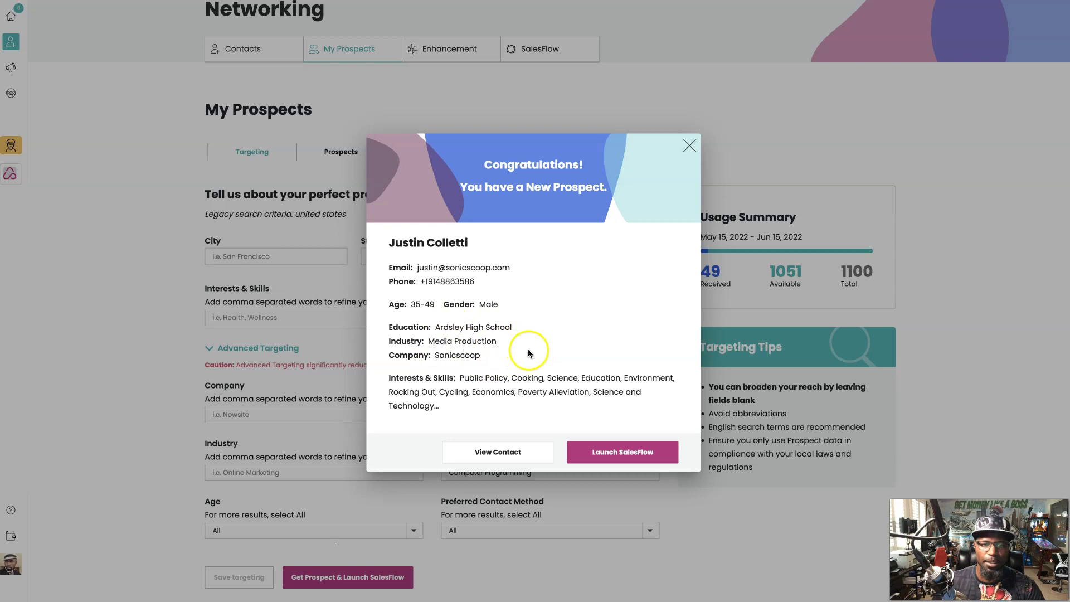
{"action": "left_click", "coordinate": [620, 454]}
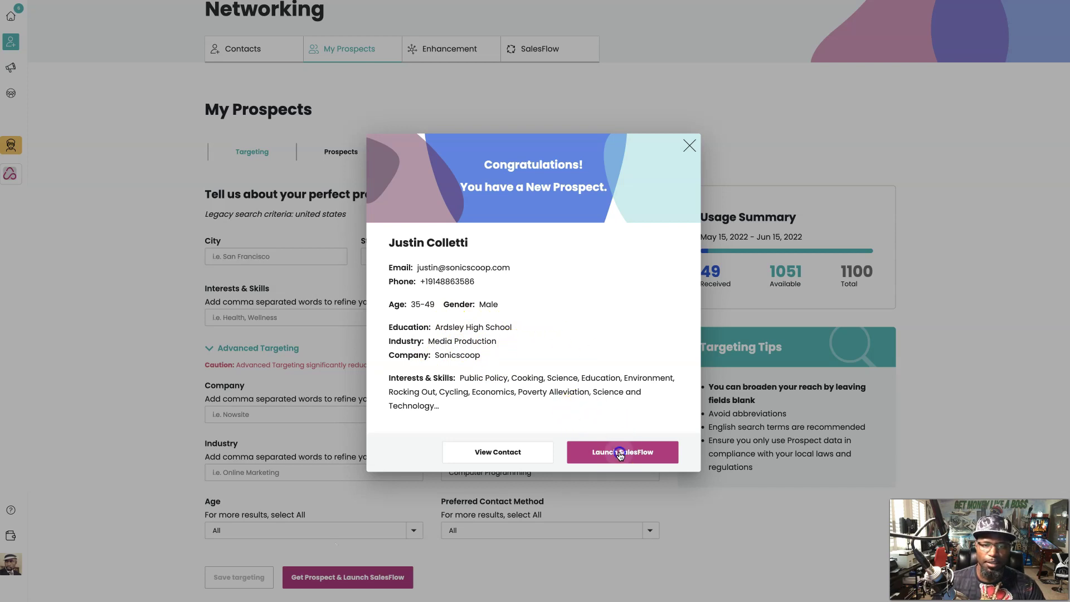
- Advance the outreach wizard past step 1 and choose LinkedIn as the contact method
{"action": "left_click", "coordinate": [550, 316]}
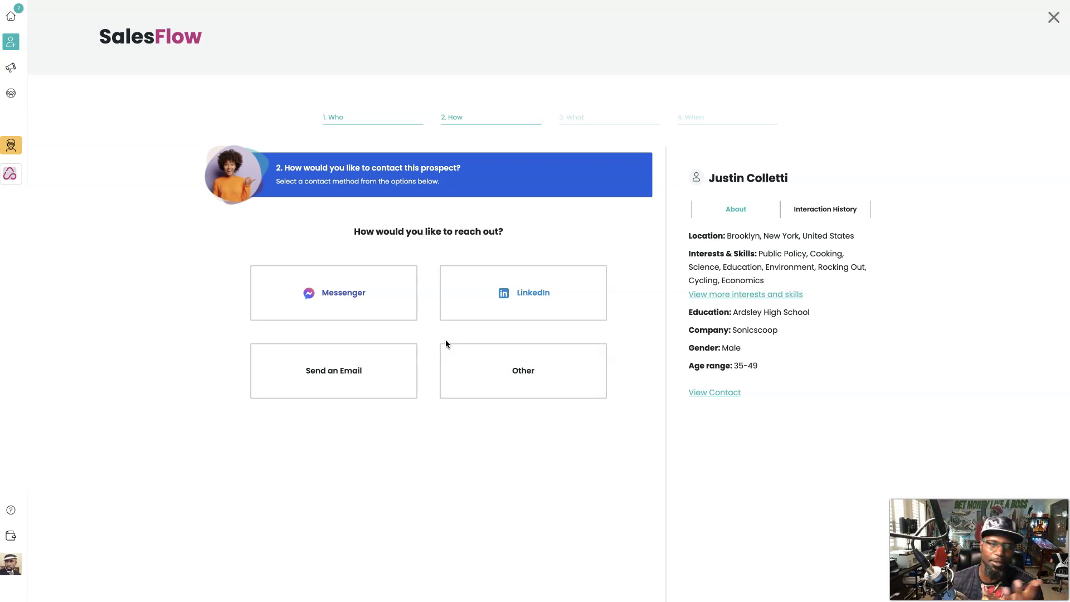
{"action": "left_click", "coordinate": [450, 304]}
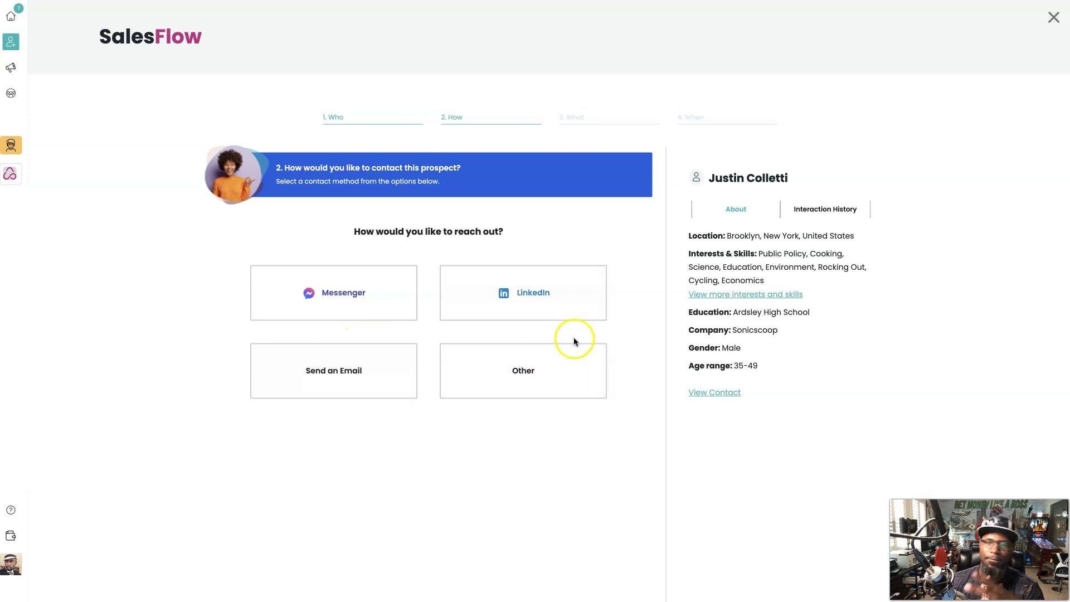
{"action": "left_click", "coordinate": [583, 308]}
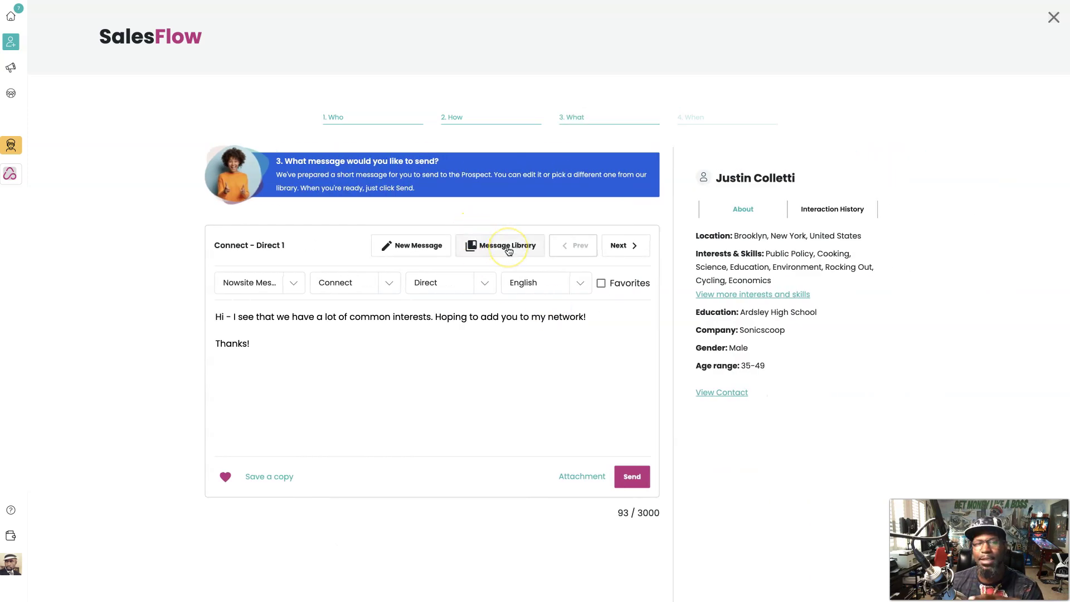
- Load the saved Introduction template from My Messages in the Message Library
{"action": "left_click", "coordinate": [508, 251]}
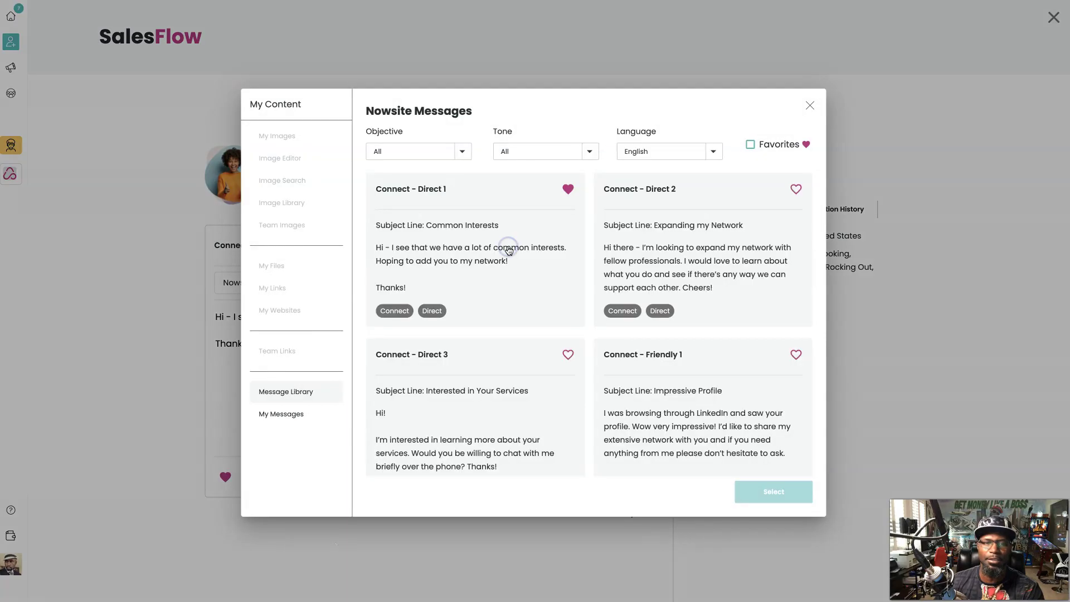
{"action": "scroll", "coordinate": [565, 364], "scroll_direction": "down", "scroll_amount": 6}
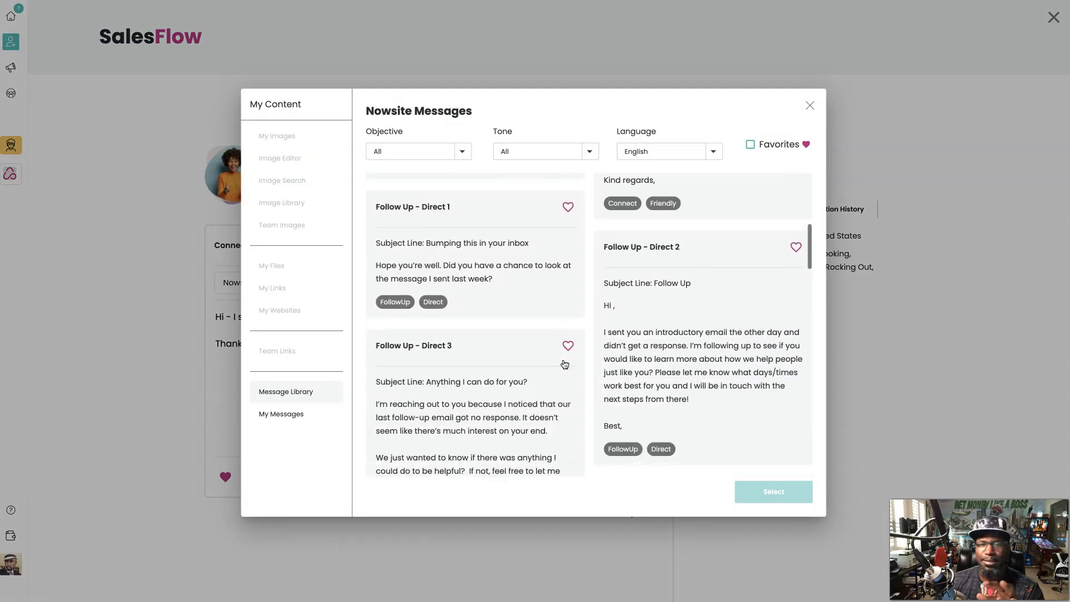
{"action": "scroll", "coordinate": [565, 363], "scroll_direction": "down", "scroll_amount": 6}
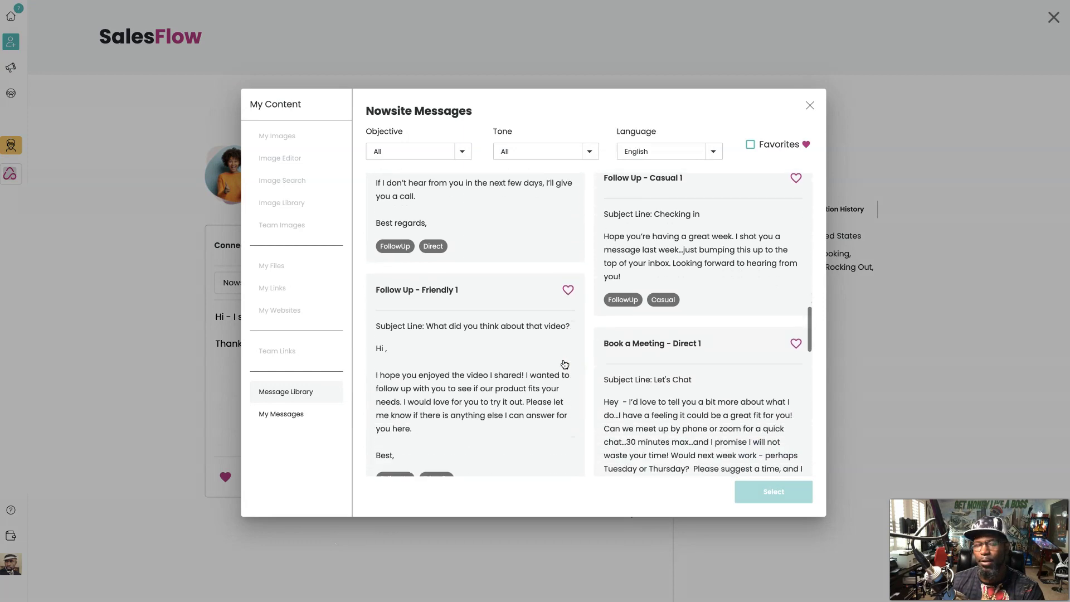
{"action": "scroll", "coordinate": [564, 364], "scroll_direction": "down", "scroll_amount": 3}
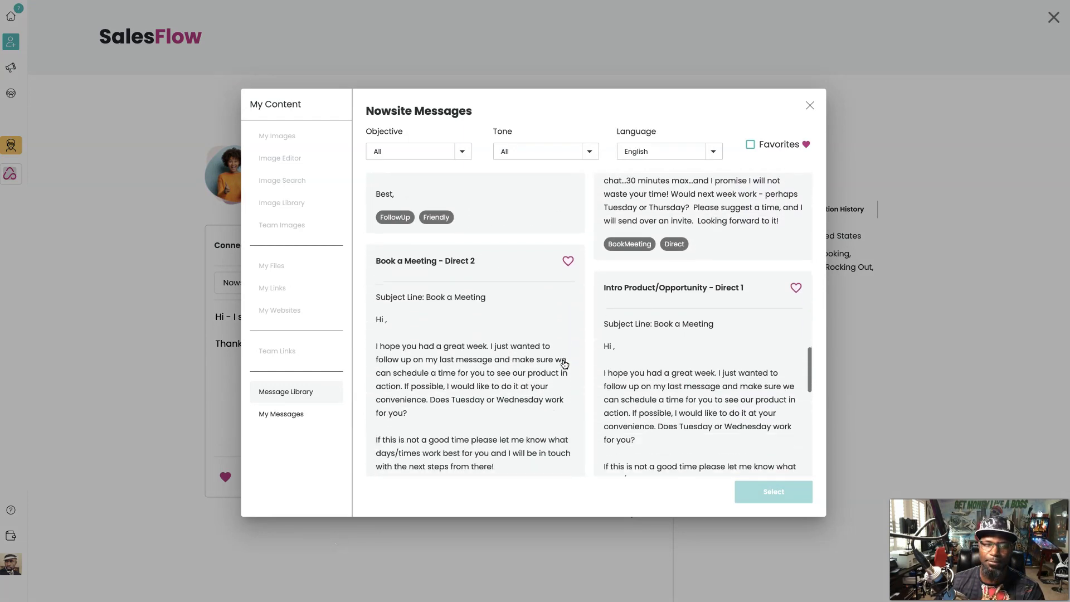
{"action": "left_click", "coordinate": [273, 419]}
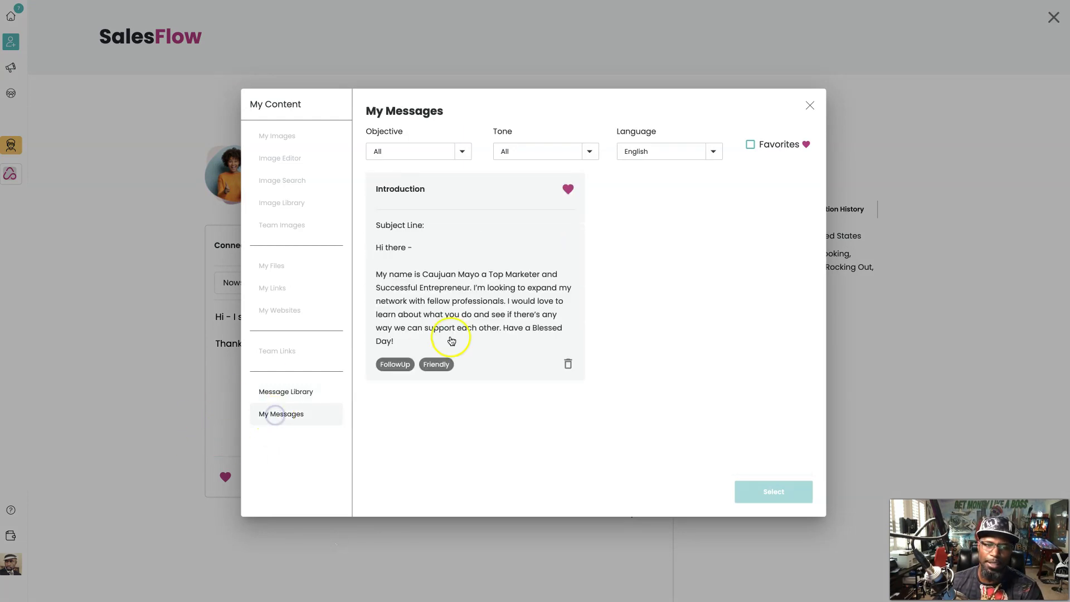
{"action": "left_click", "coordinate": [499, 288]}
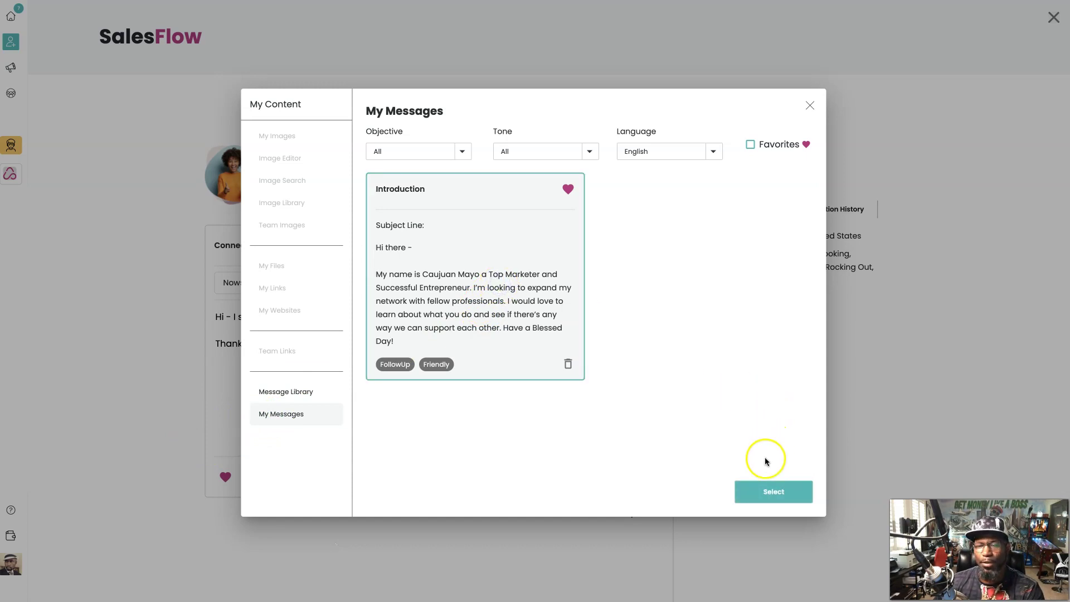
{"action": "left_click", "coordinate": [760, 490]}
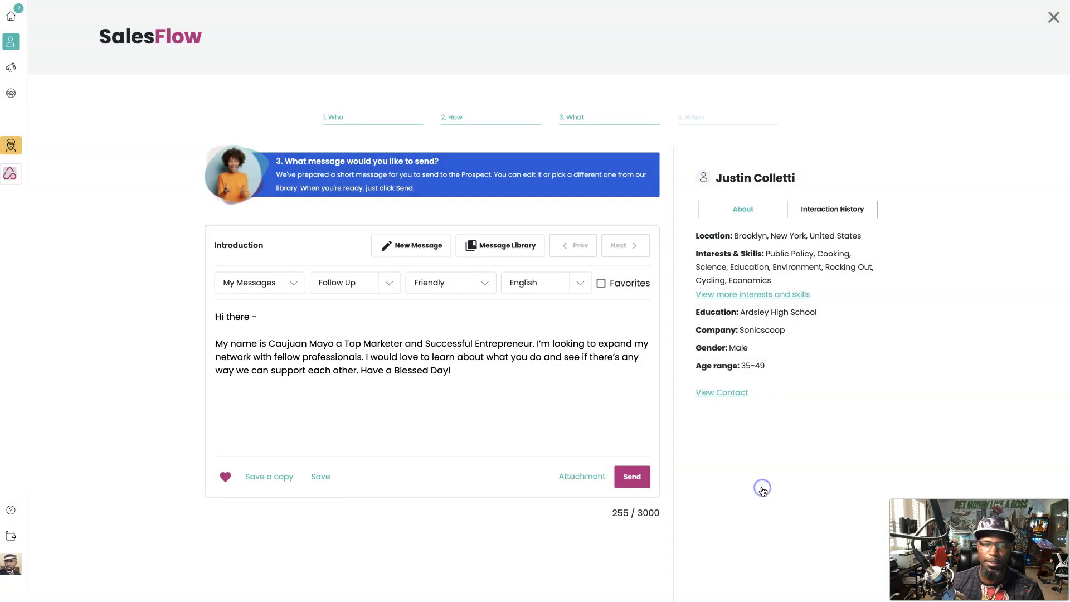
- Attach the saved My Opportunities link to the end of the Introduction message
{"action": "left_click", "coordinate": [569, 475]}
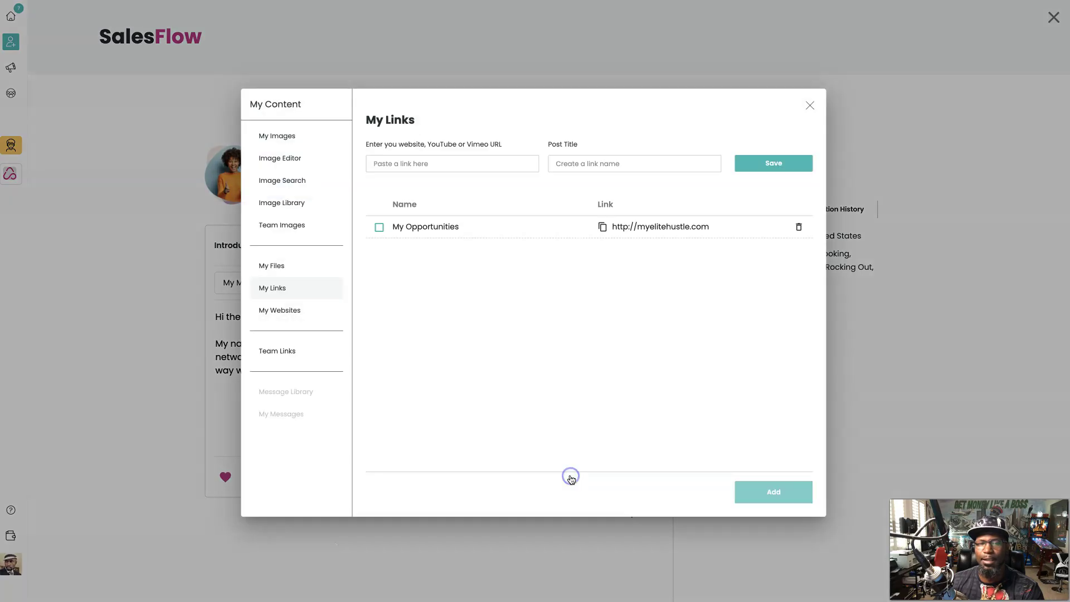
{"action": "left_click", "coordinate": [381, 228]}
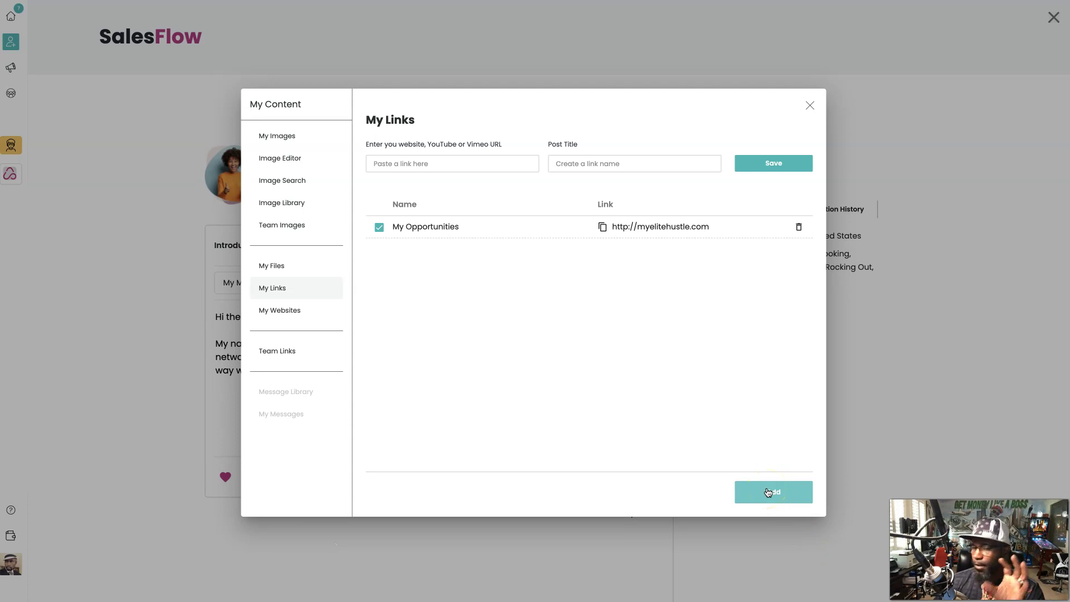
{"action": "left_click", "coordinate": [771, 493]}
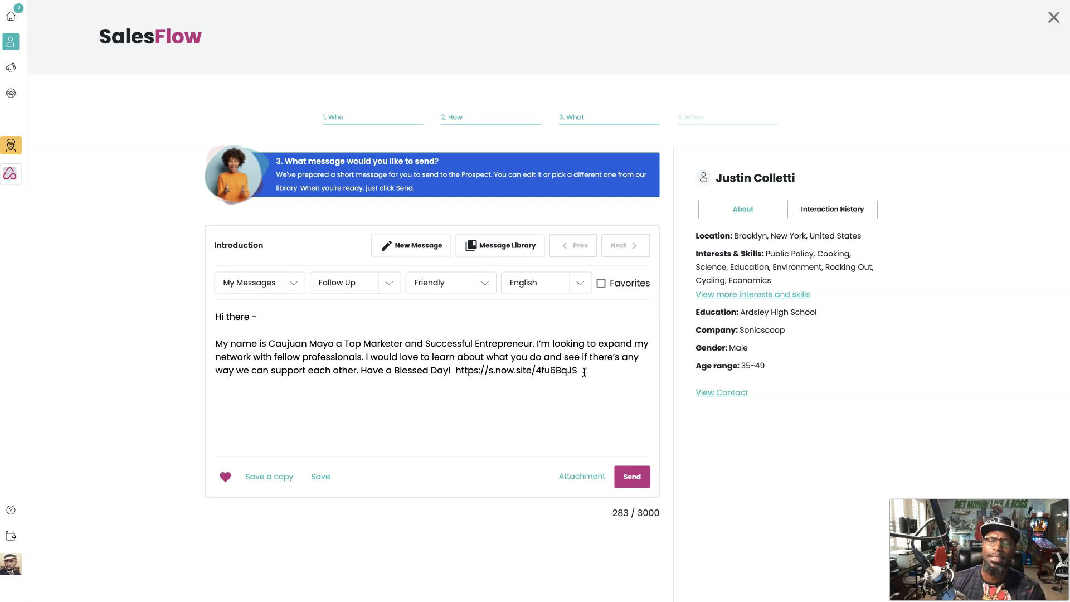
- Copy the finished message to the clipboard and go to the prospect's LinkedIn profile
{"action": "left_click", "coordinate": [633, 479]}
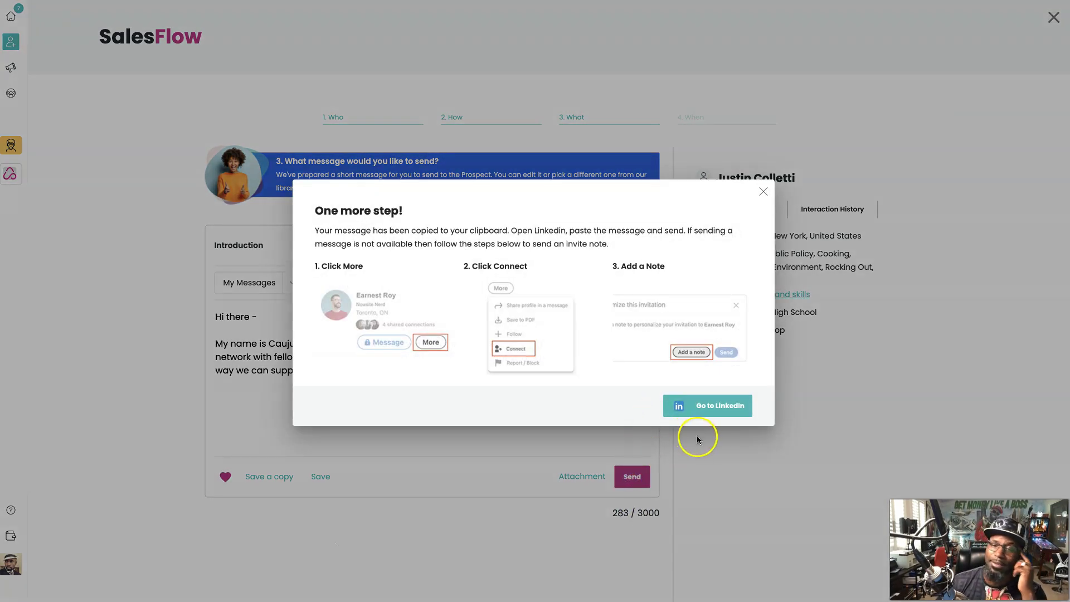
{"action": "left_click", "coordinate": [711, 409]}
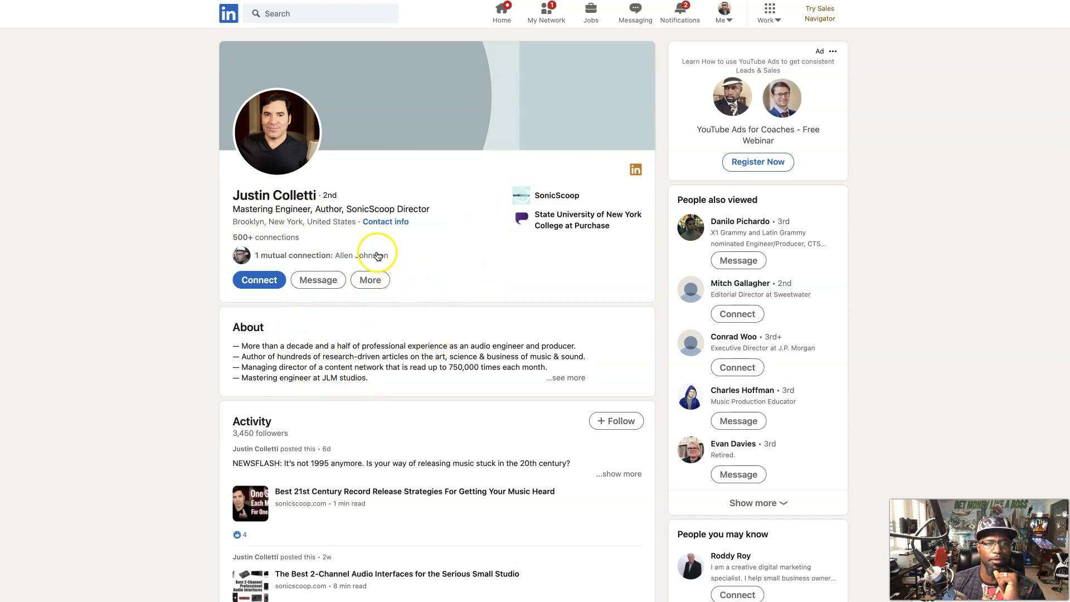
- Send a LinkedIn connection invitation with the pasted Introduction message as its note
{"action": "left_click", "coordinate": [259, 279]}
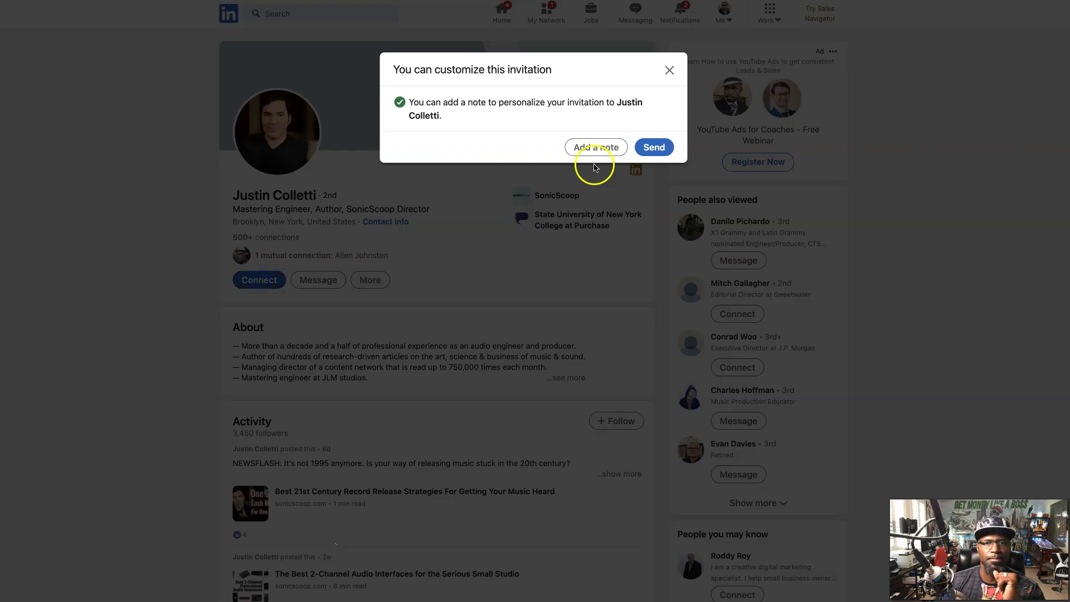
{"action": "left_click", "coordinate": [594, 146]}
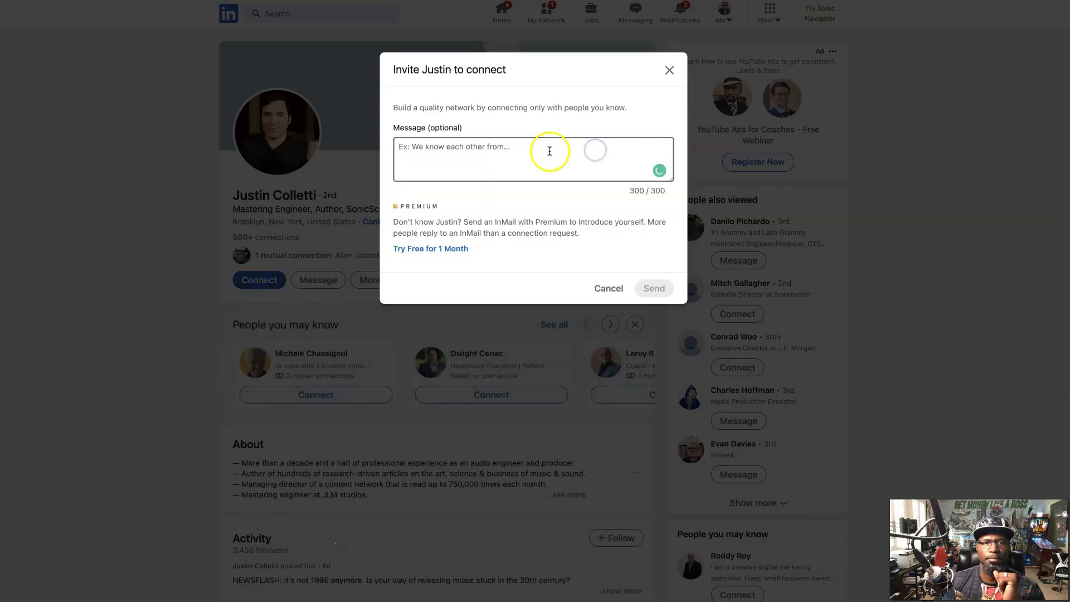
{"action": "left_click", "coordinate": [549, 151]}
{"action": "key", "text": "super+v"}
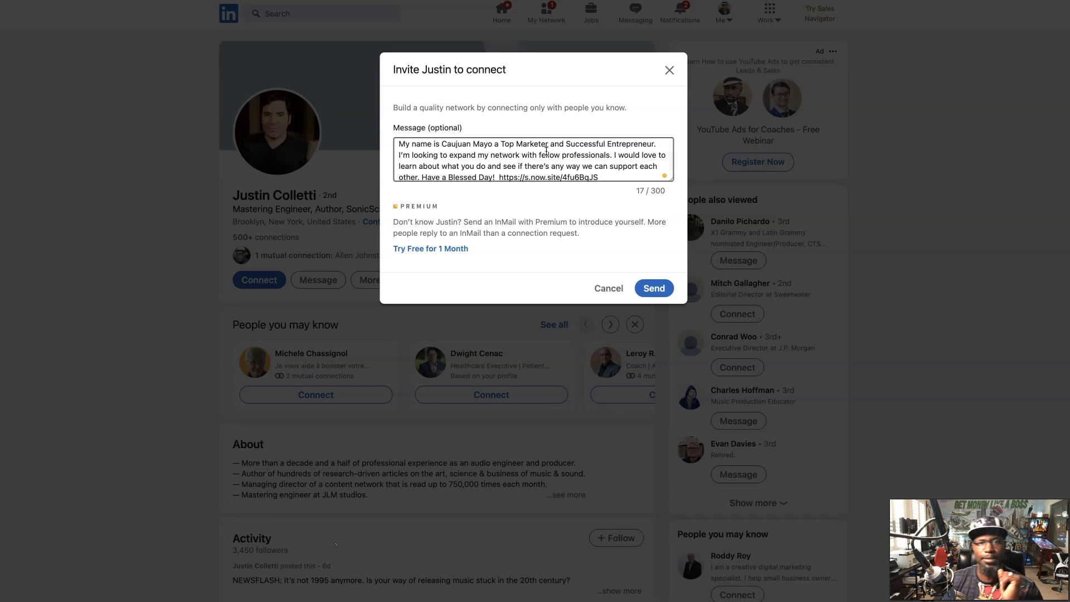
{"action": "left_click", "coordinate": [652, 287]}
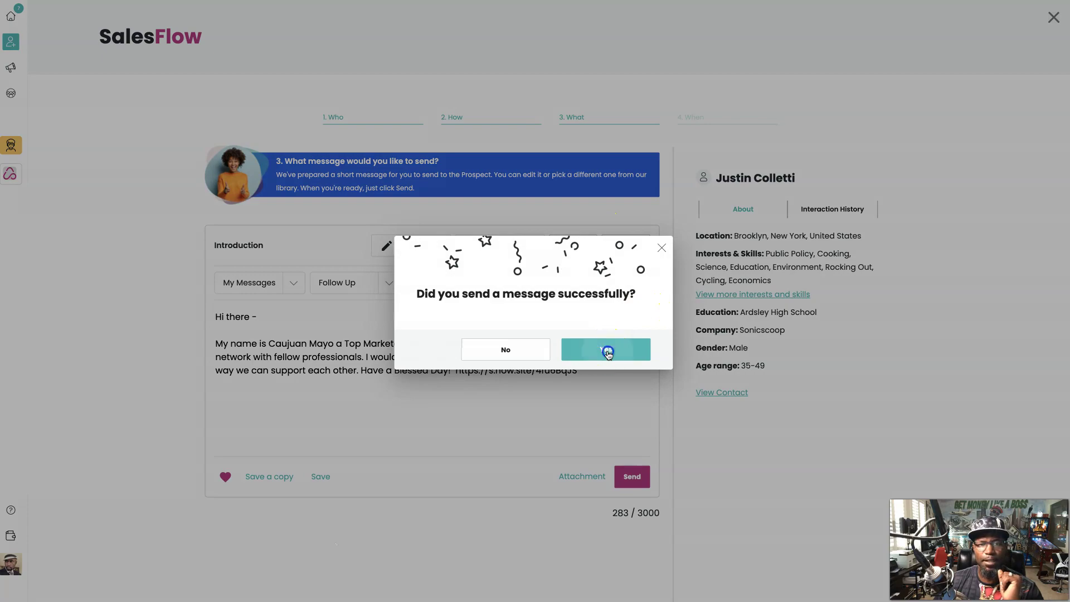
- Confirm the message was sent, set Next Objective to Follow Up, and begin the Computer Programmer note
{"action": "left_click", "coordinate": [607, 351]}
{"action": "left_click", "coordinate": [652, 340]}
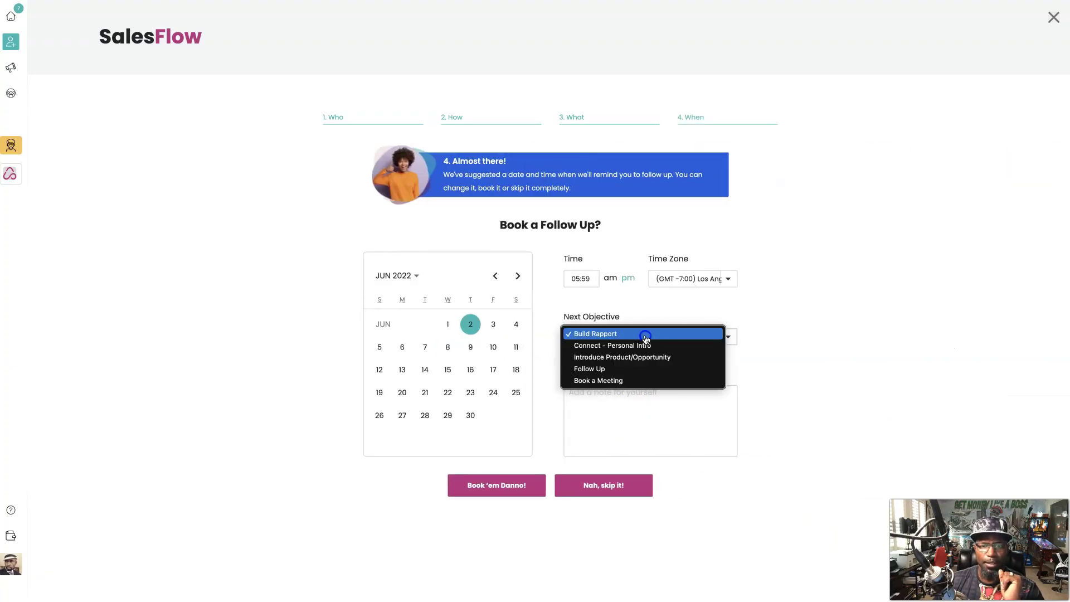
{"action": "left_click", "coordinate": [642, 371]}
{"action": "left_click", "coordinate": [633, 400]}
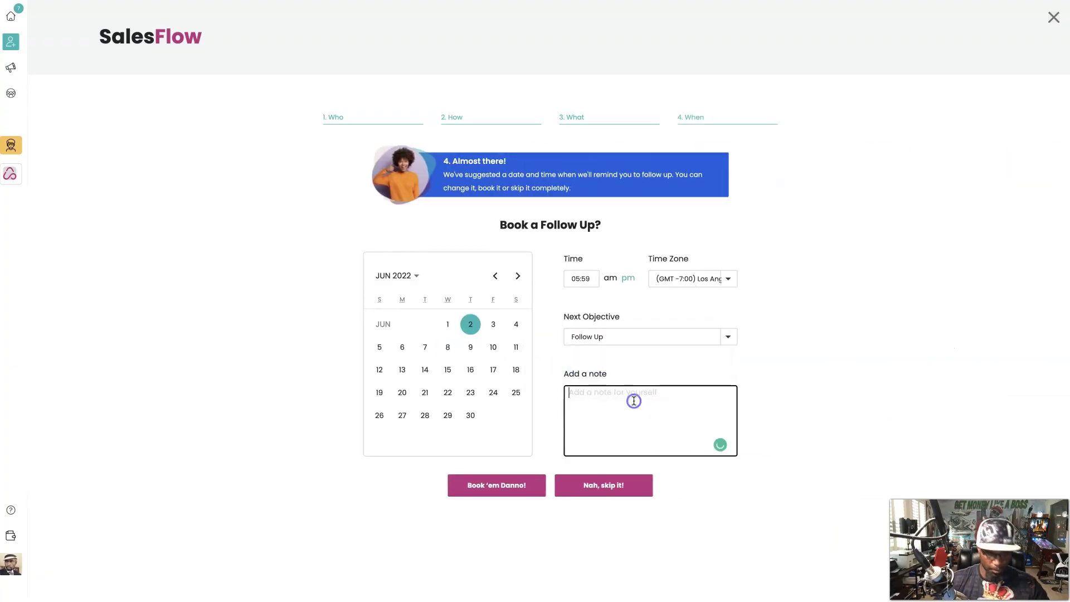
{"action": "type", "text": "Comp"}
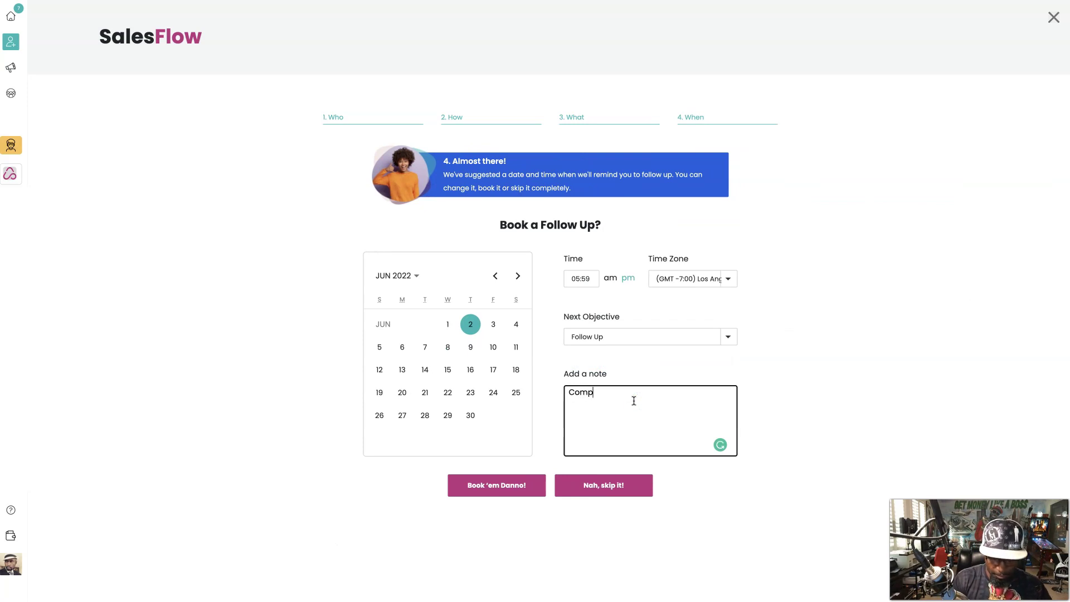
{"action": "type", "text": "uet"}
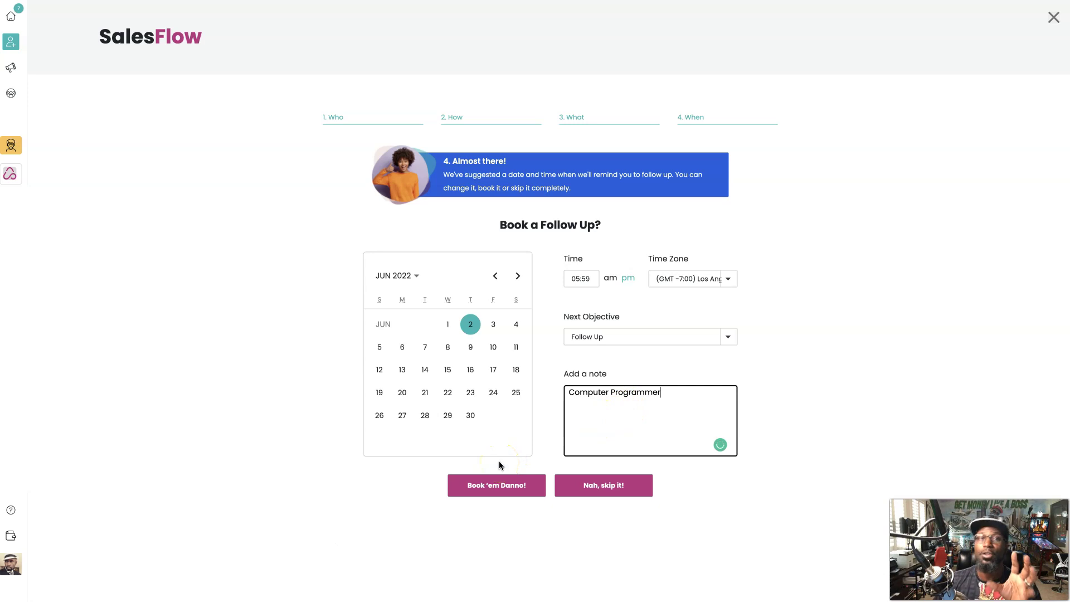
- Book the follow-up, then pull a new prospect and launch SalesFlow for them
{"action": "left_click", "coordinate": [492, 486]}
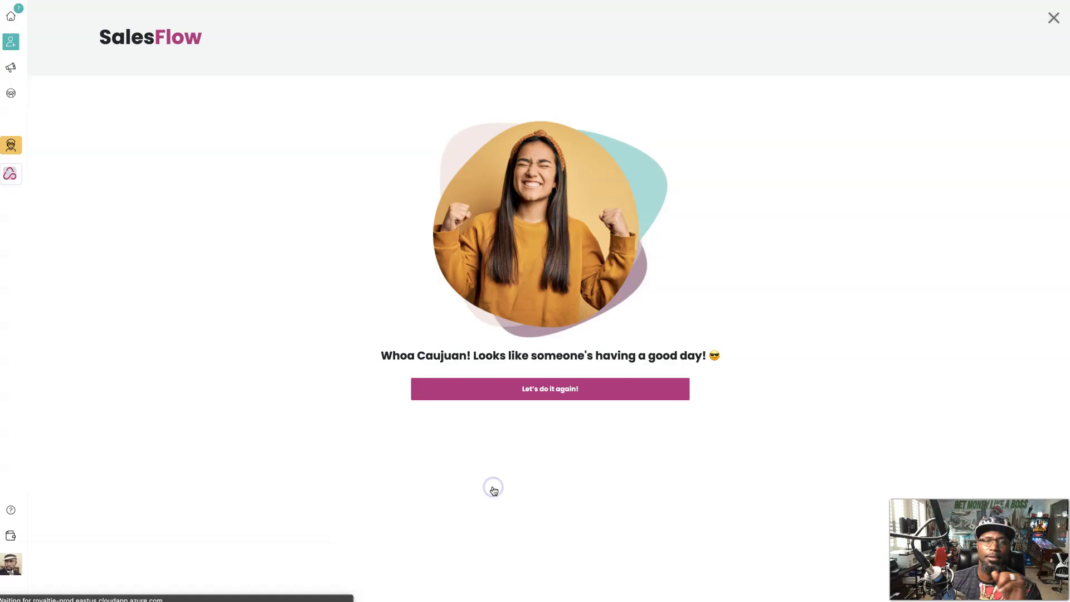
{"action": "left_click", "coordinate": [559, 389]}
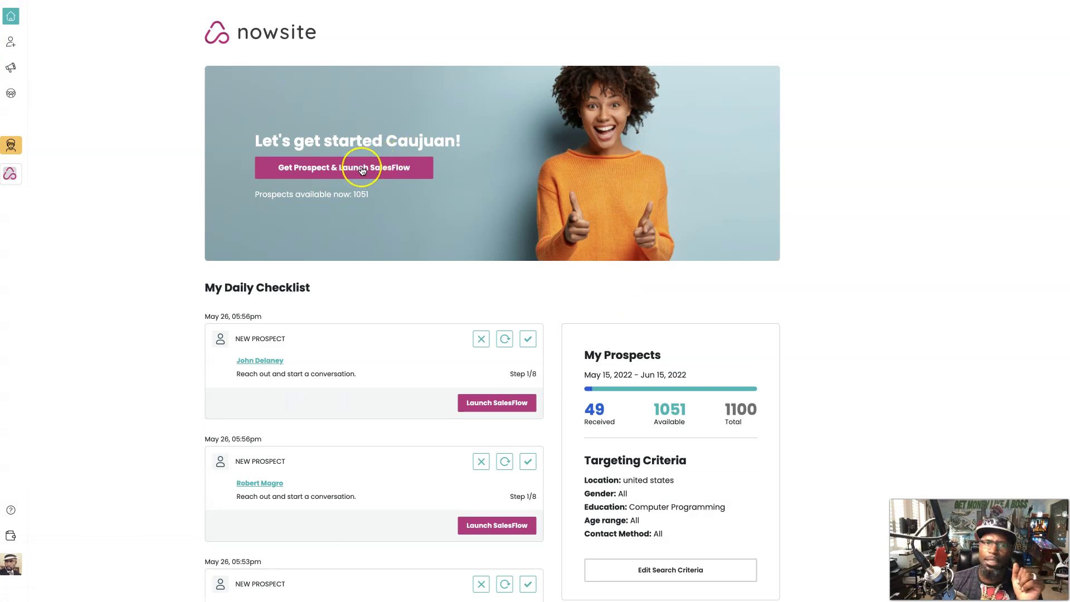
{"action": "left_click", "coordinate": [363, 170]}
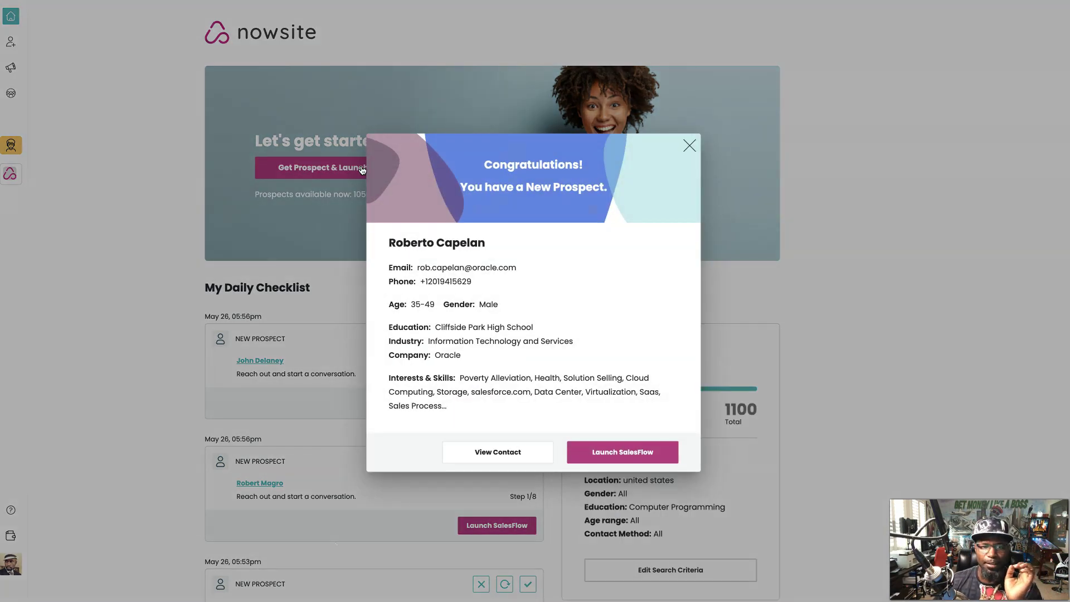
{"action": "left_click", "coordinate": [484, 193]}
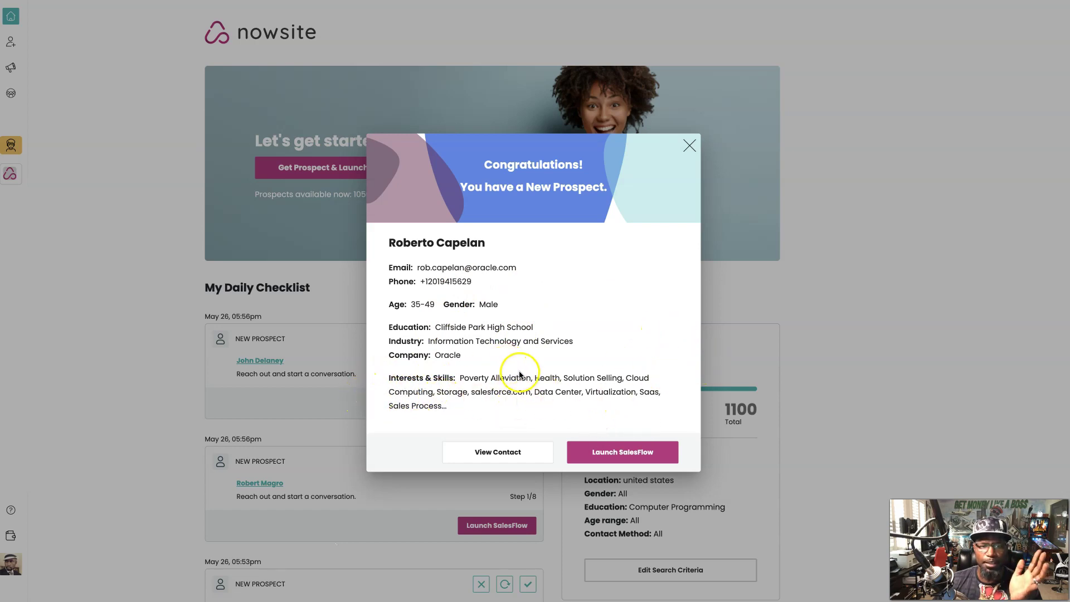
{"action": "left_click", "coordinate": [633, 453]}
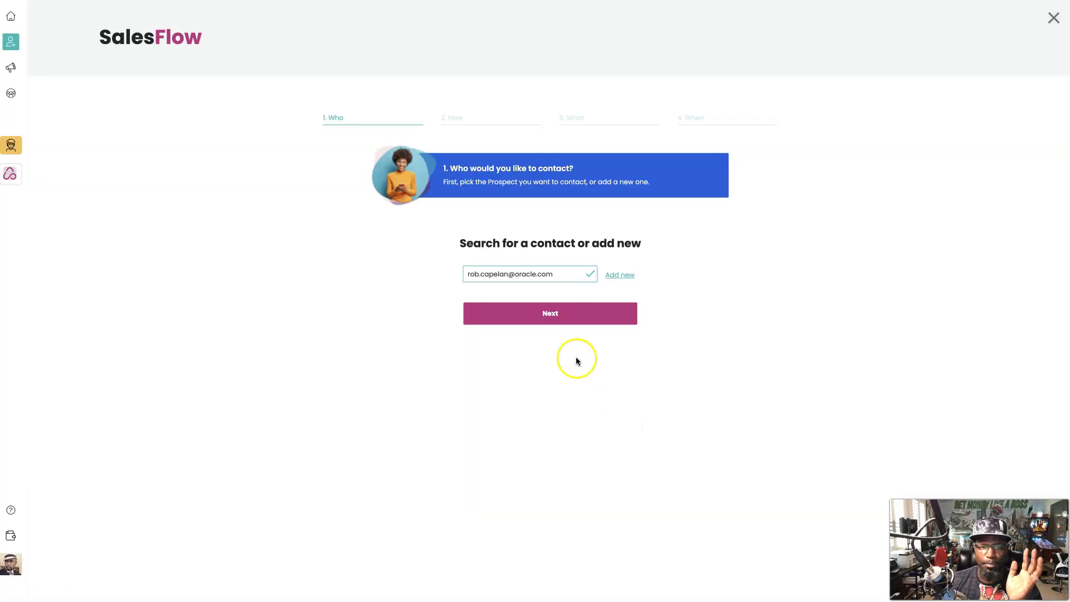
- Choose LinkedIn as the contact method and load the saved Introduction message from My Messages
{"action": "left_click", "coordinate": [549, 316]}
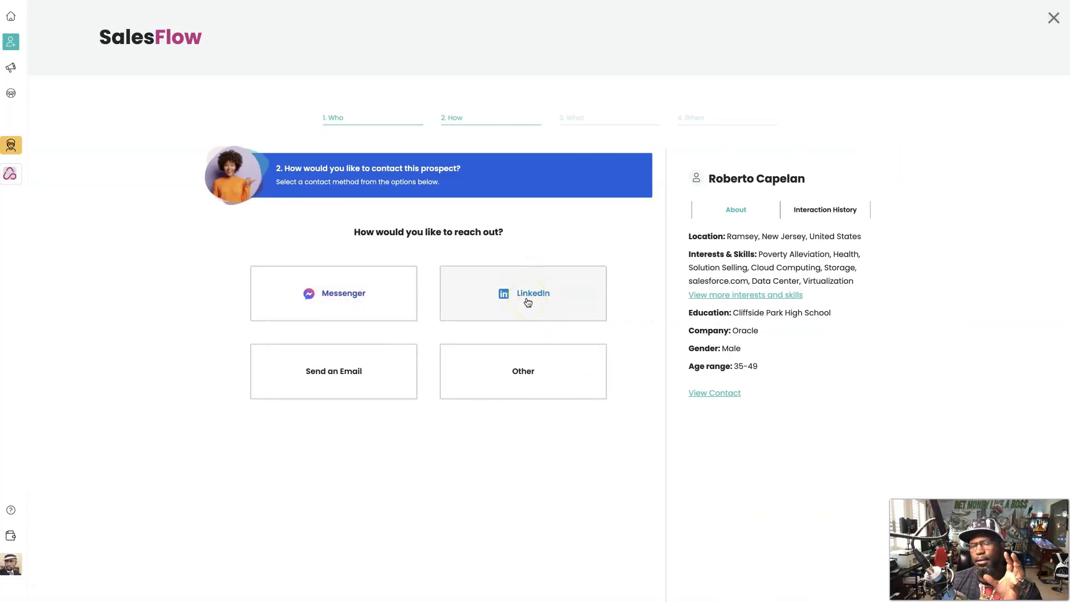
{"action": "left_click", "coordinate": [527, 301]}
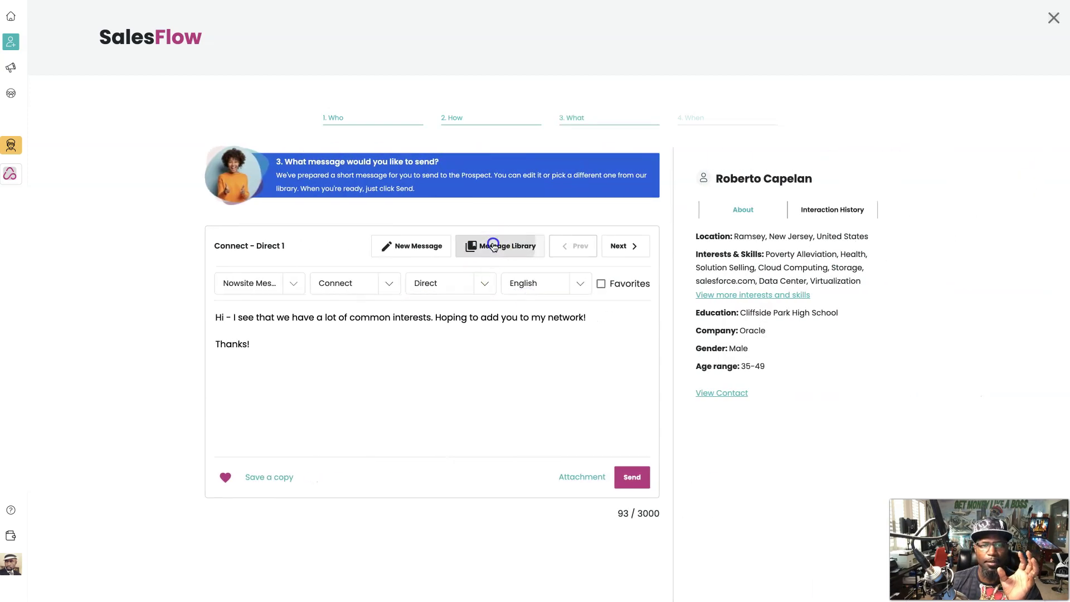
{"action": "left_click", "coordinate": [490, 245]}
{"action": "left_click", "coordinate": [295, 414]}
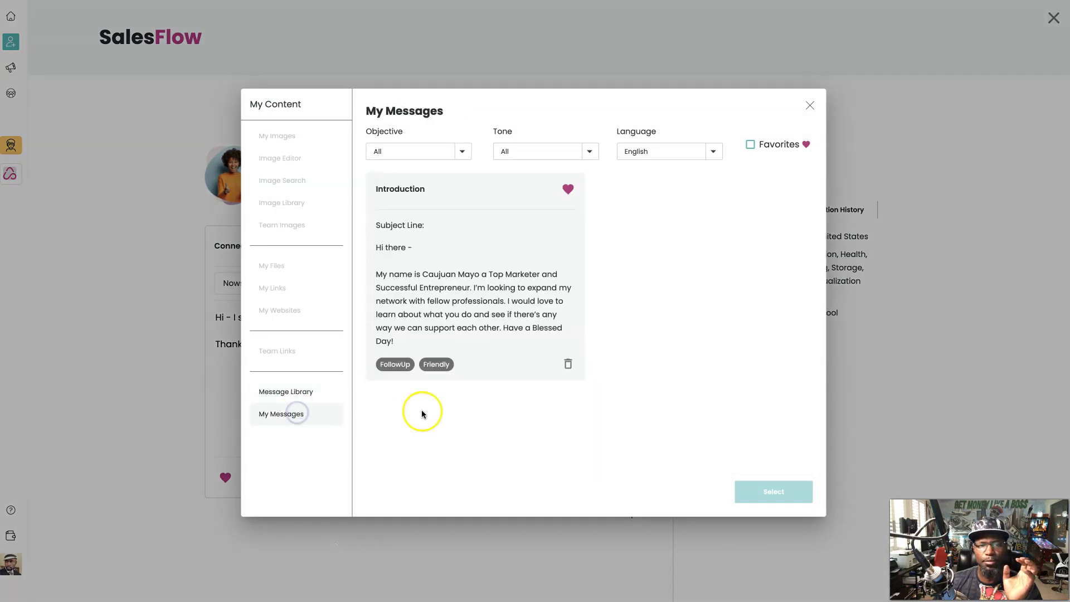
{"action": "left_click", "coordinate": [499, 307]}
{"action": "left_click", "coordinate": [791, 497]}
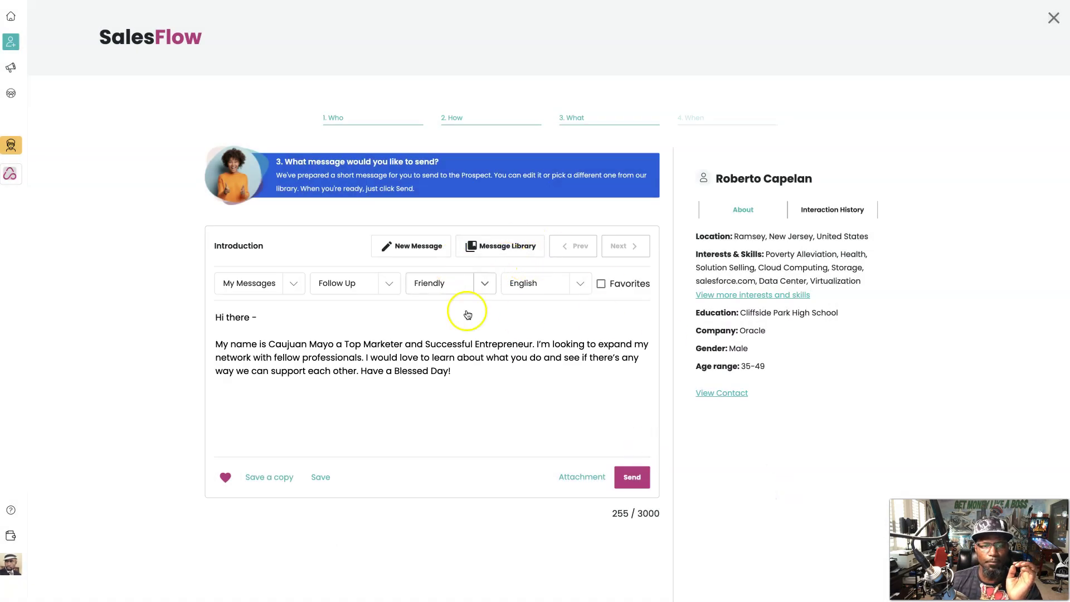
- Append the My Opportunities link and copy the finished message for LinkedIn
{"action": "left_click", "coordinate": [582, 476]}
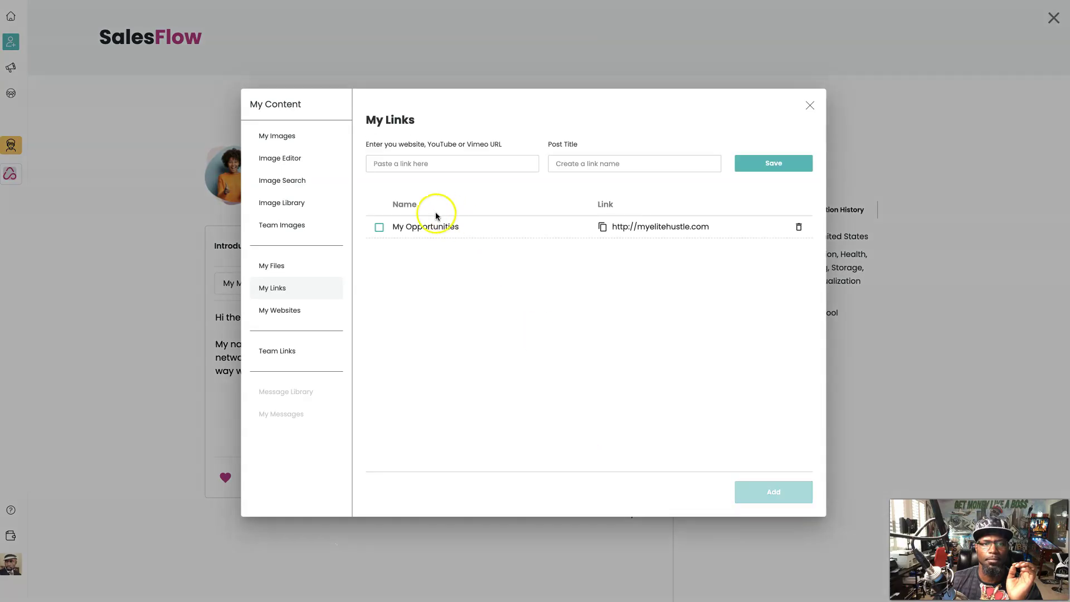
{"action": "left_click", "coordinate": [379, 227]}
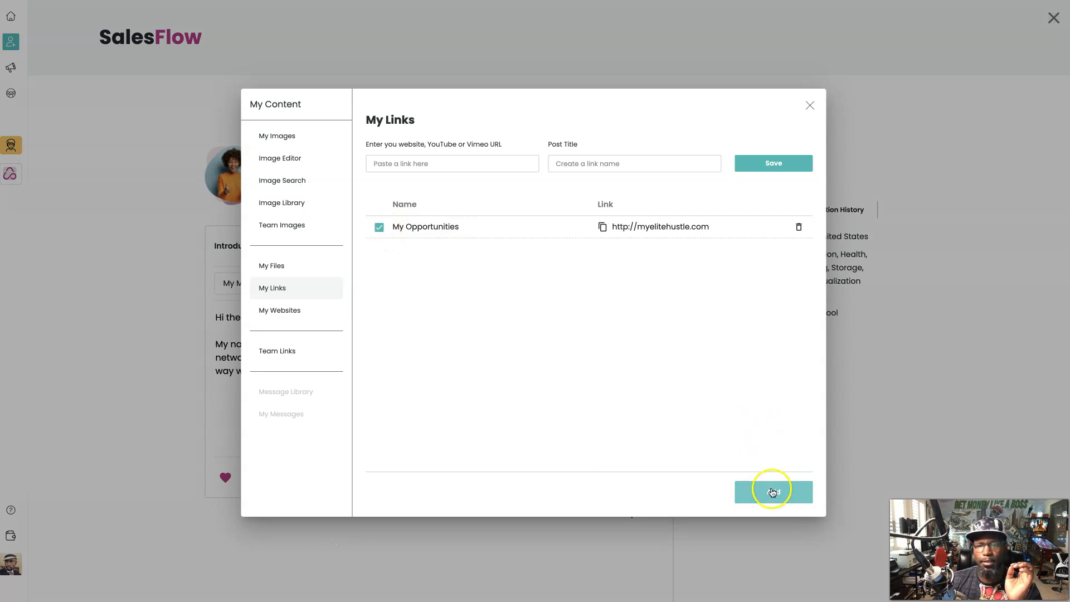
{"action": "left_click", "coordinate": [773, 490]}
{"action": "left_click", "coordinate": [634, 478]}
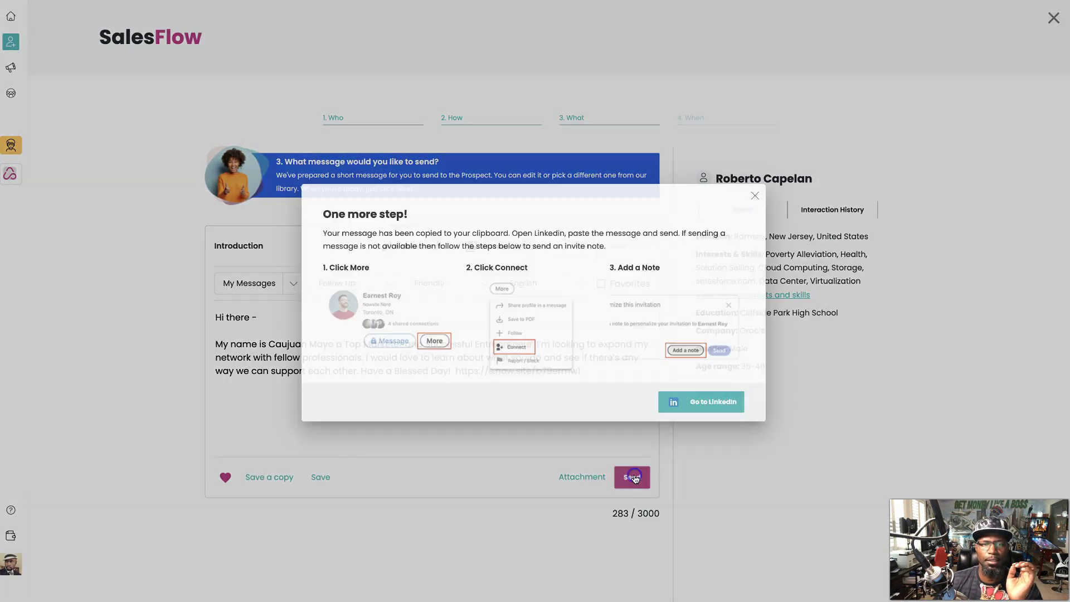
- From the prospect's LinkedIn profile, send a connection invitation with the pasted Introduction note, then confirm Yes in SalesFlow
{"action": "left_click", "coordinate": [706, 413]}
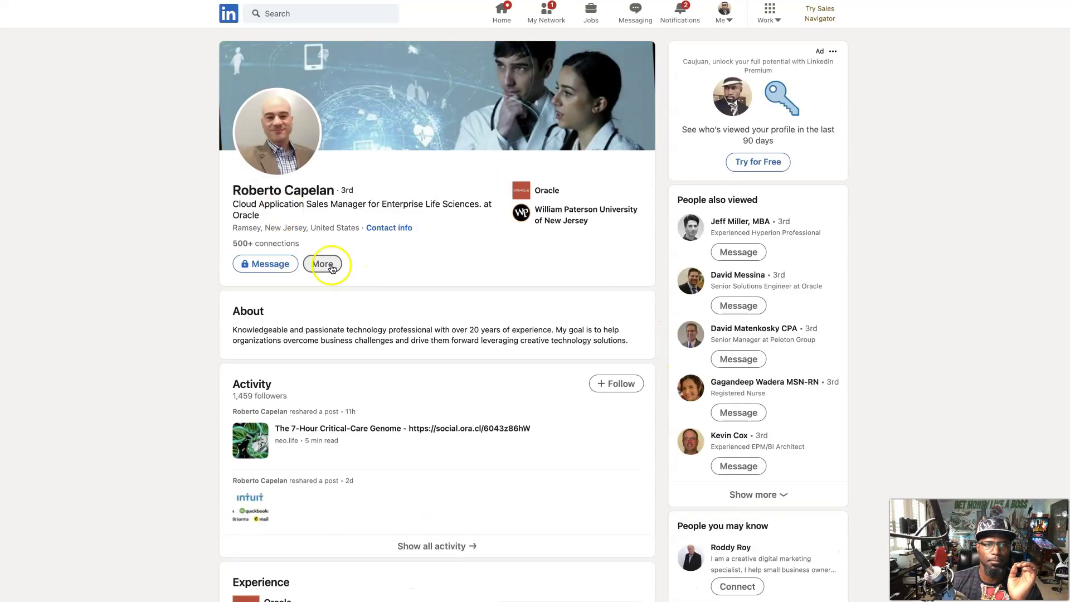
{"action": "left_click", "coordinate": [327, 267]}
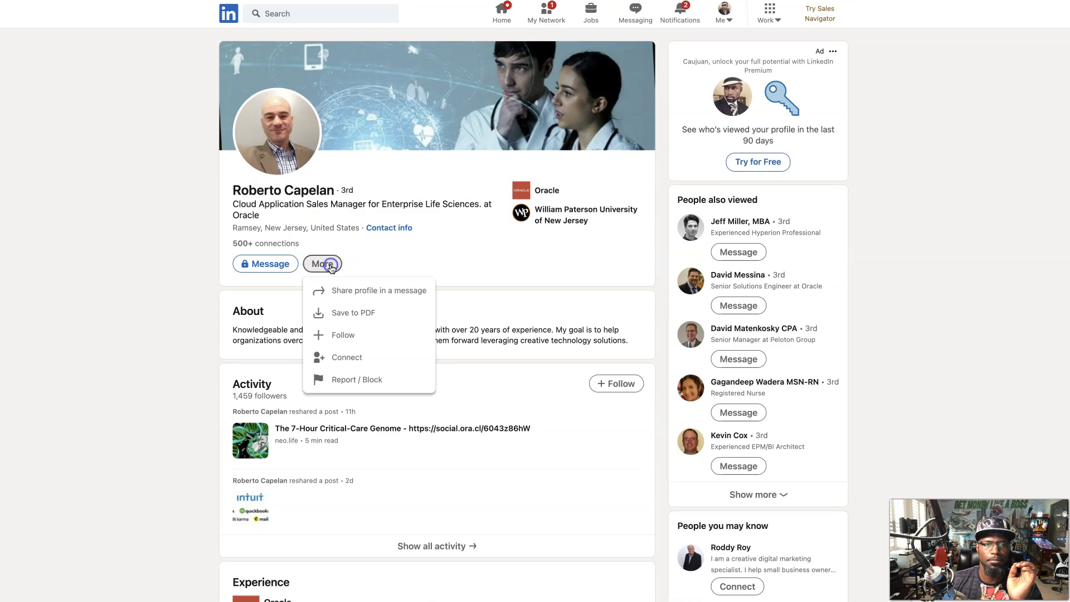
{"action": "left_click", "coordinate": [347, 357]}
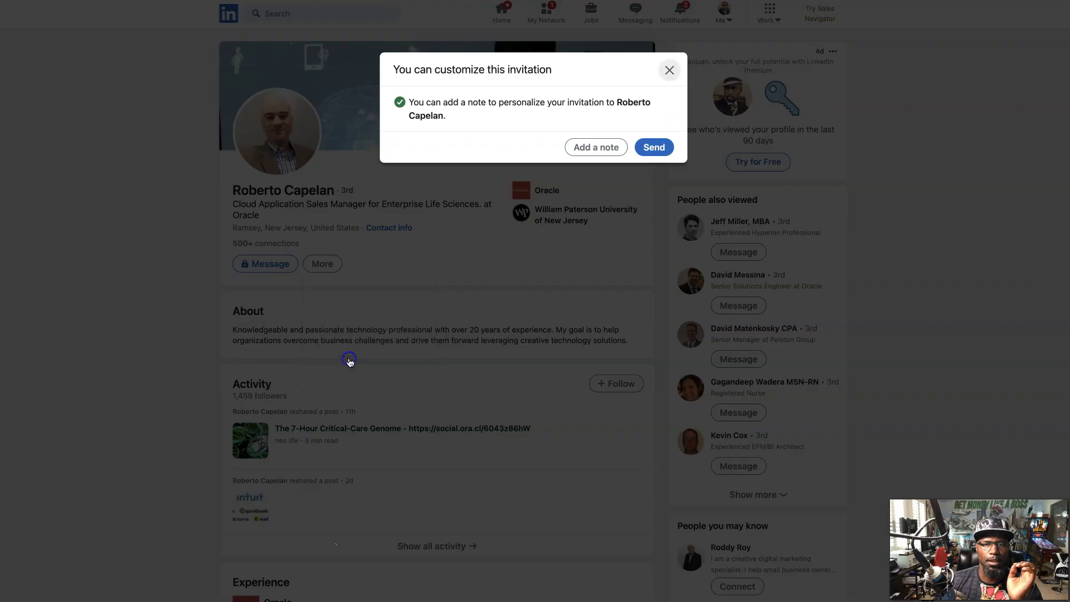
{"action": "left_click", "coordinate": [583, 148]}
{"action": "key", "text": "super+v"}
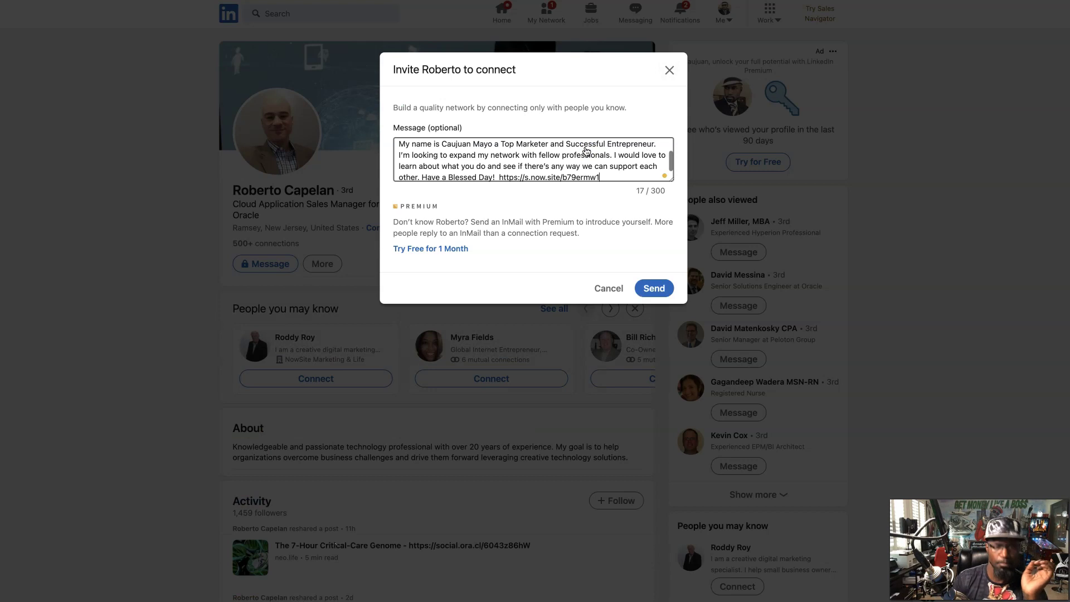
{"action": "left_click", "coordinate": [654, 289]}
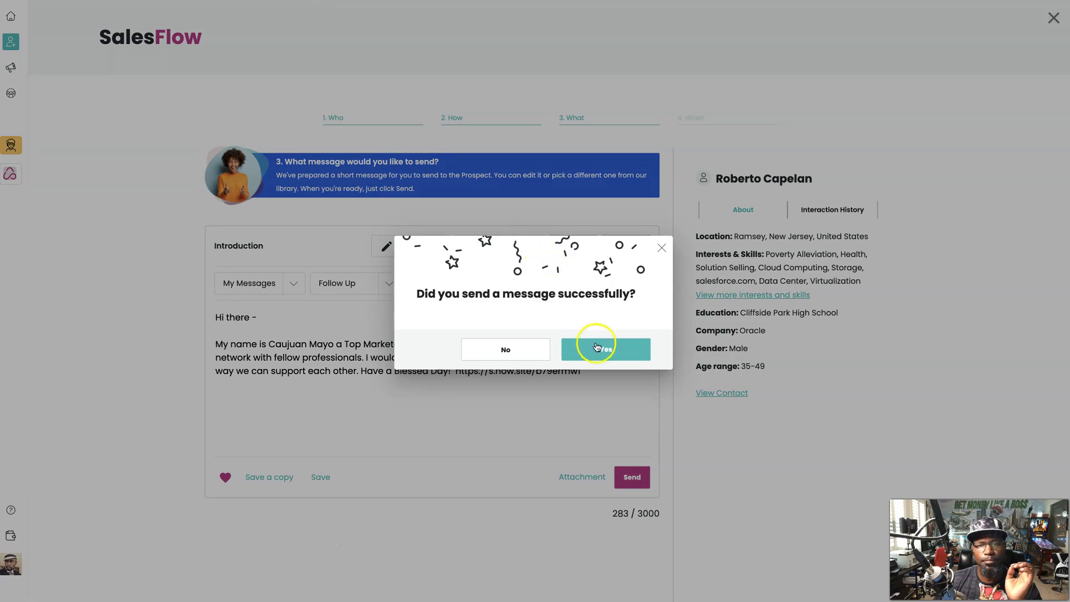
{"action": "left_click", "coordinate": [595, 347]}
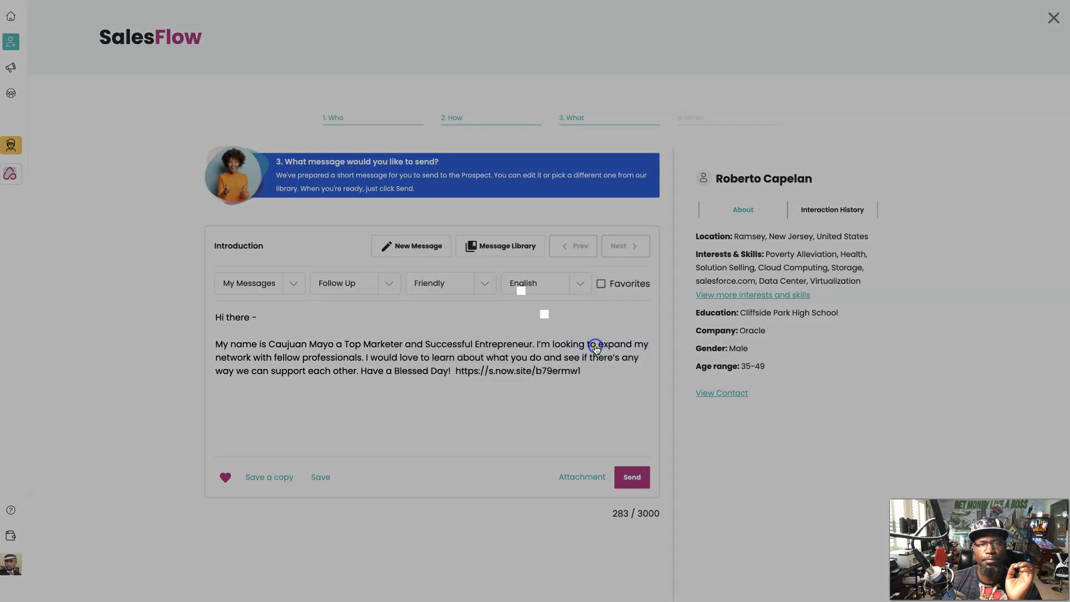
- Book the June 2 follow-up with Next Objective 'Follow Up' and the note 'Computer Programmer'
{"action": "left_click", "coordinate": [625, 338]}
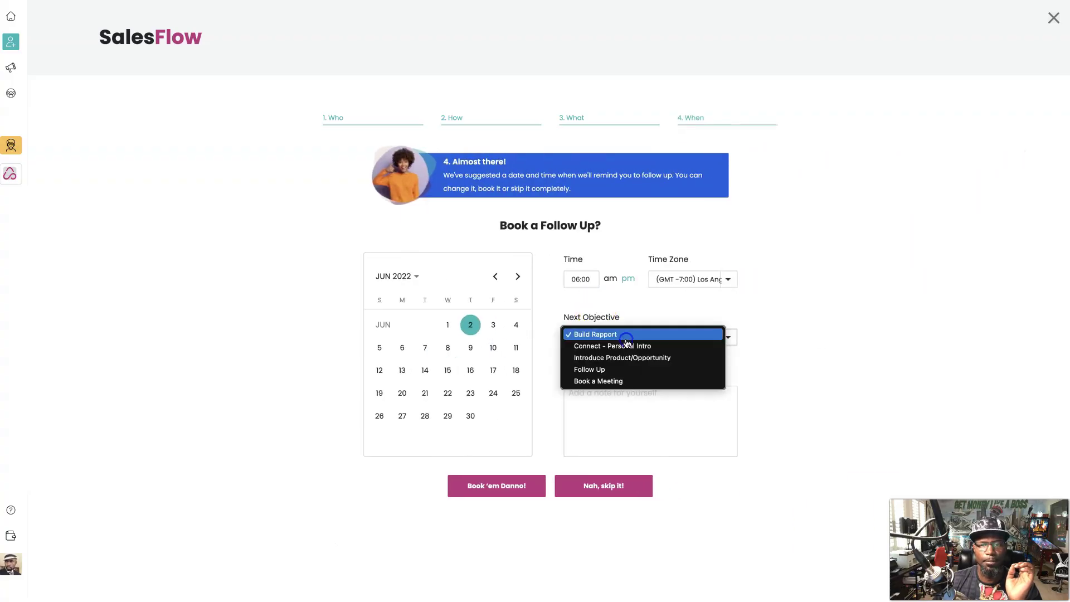
{"action": "left_click", "coordinate": [618, 369]}
{"action": "left_click", "coordinate": [619, 411]}
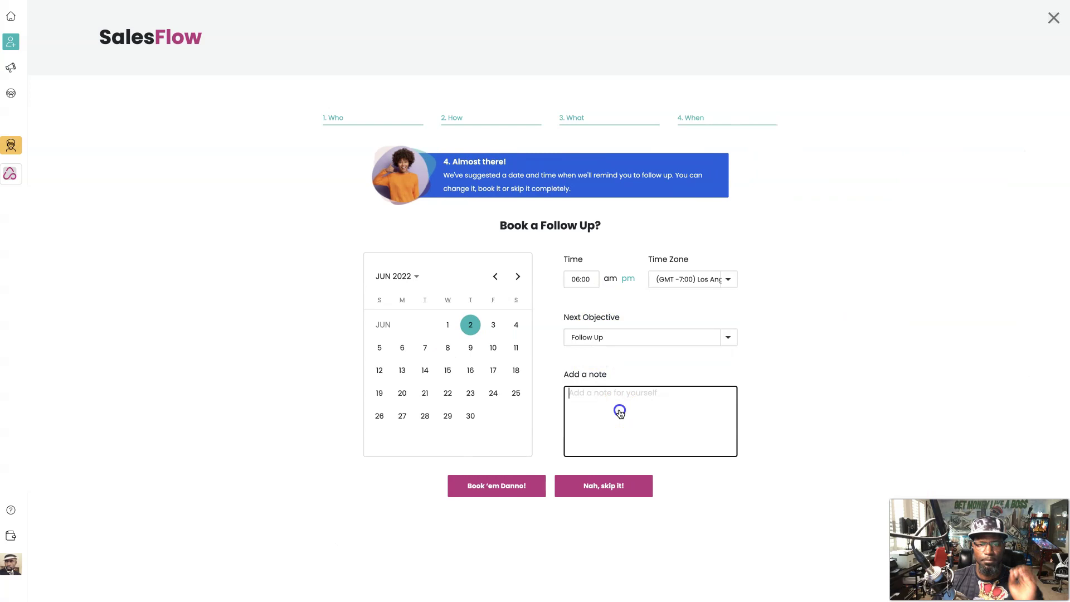
{"action": "type", "text": "C"}
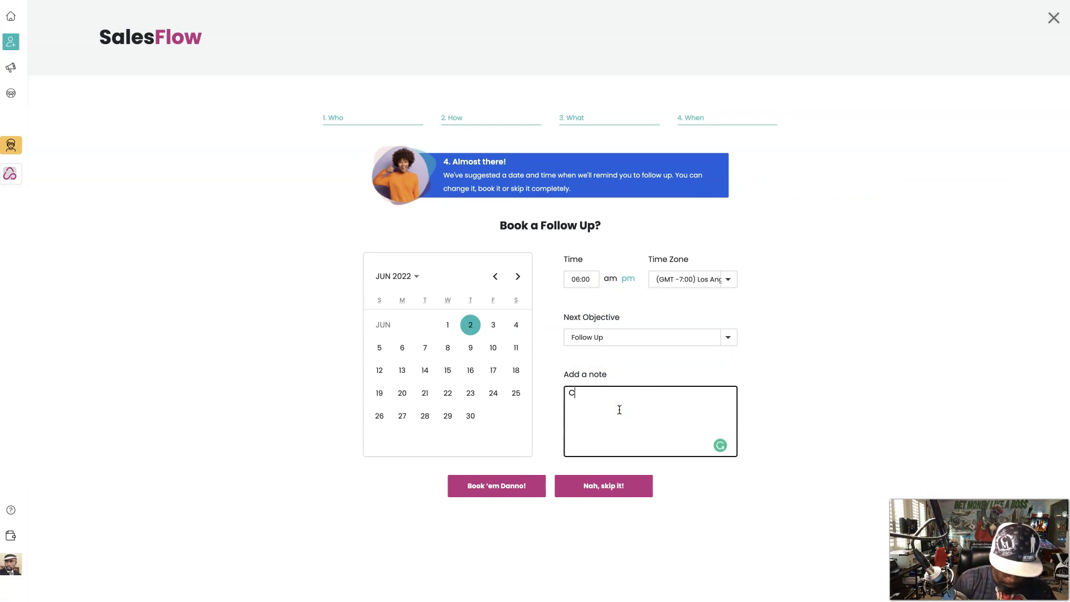
{"action": "type", "text": "omputer Pr"}
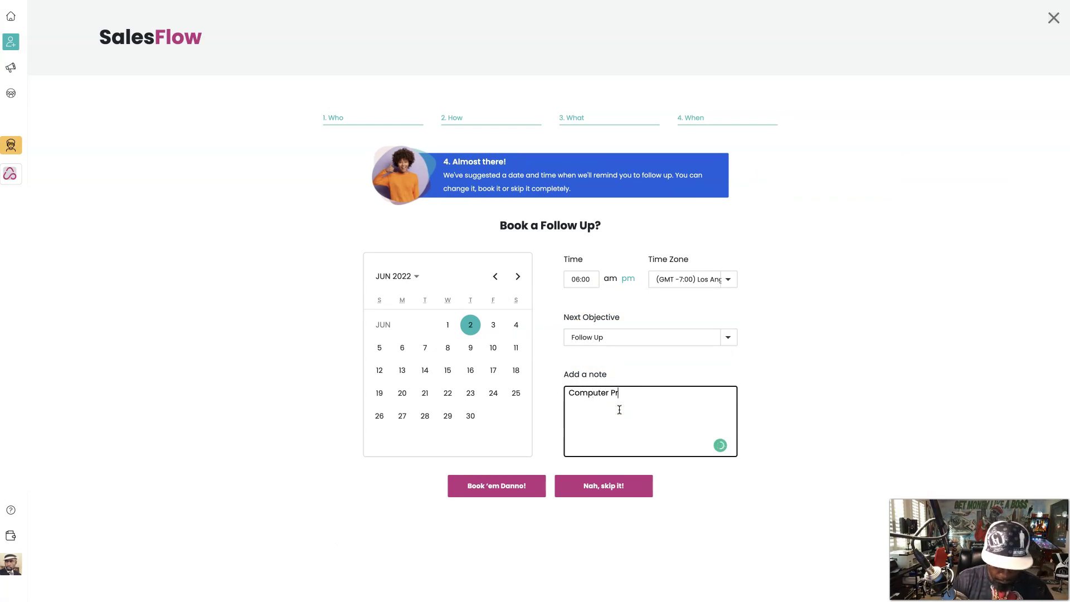
{"action": "type", "text": "ogrammer"}
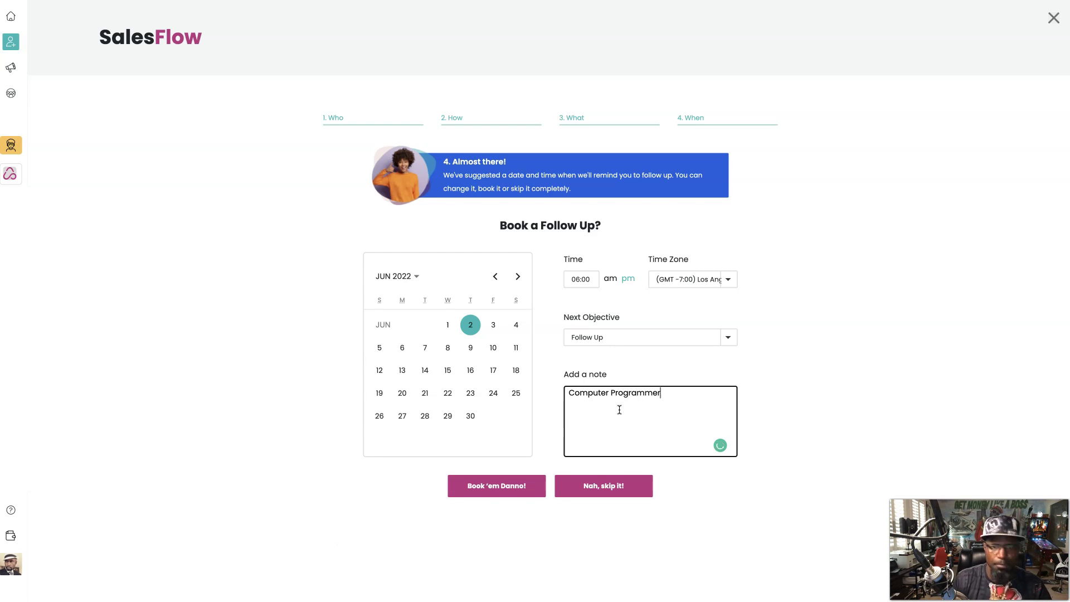
{"action": "left_click", "coordinate": [504, 486]}
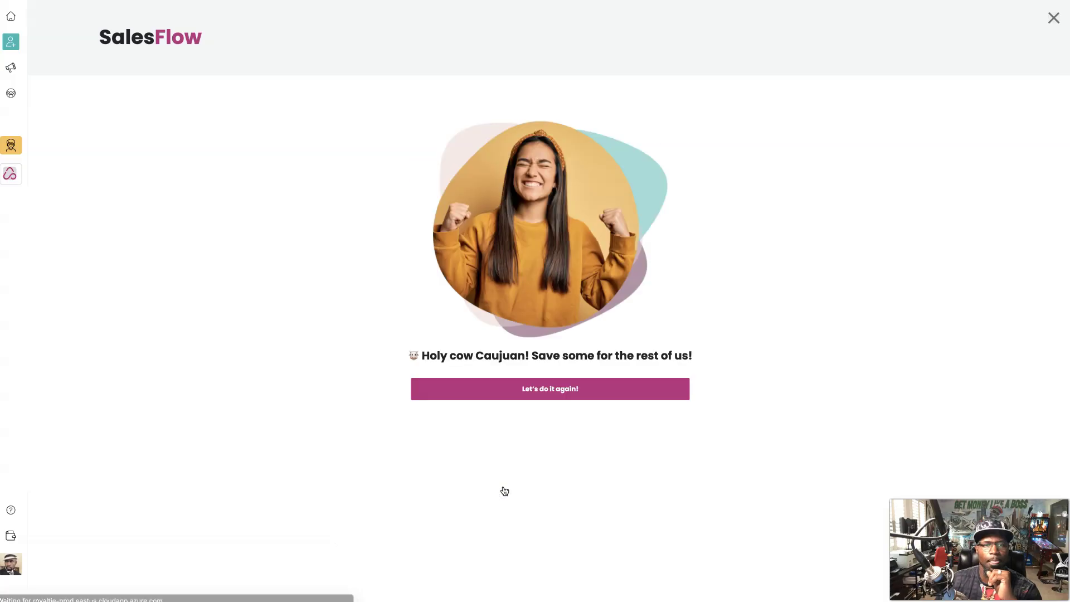
- Choose 'Let's do it again!' to return to the Nowsite dashboard showing 50 prospects received and 1050 available
{"action": "left_click", "coordinate": [536, 389]}
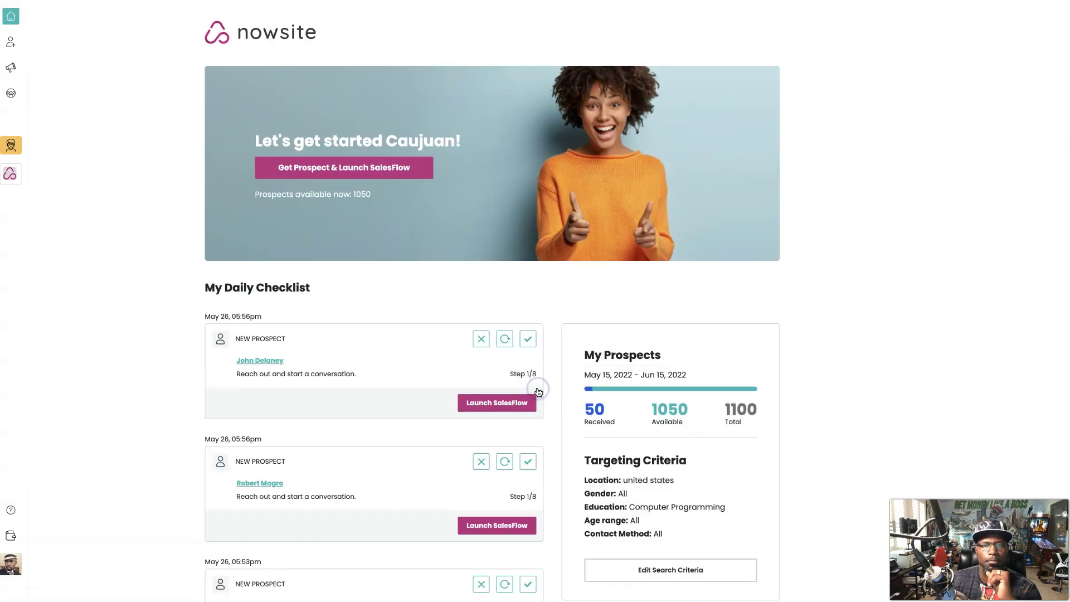
{"action": "left_click", "coordinate": [743, 394]}
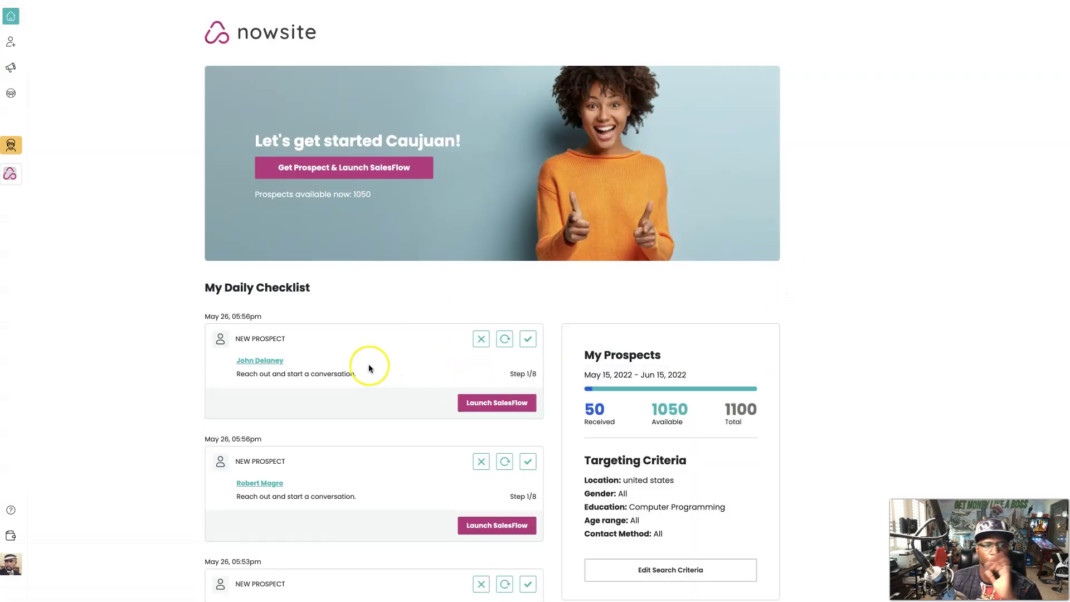